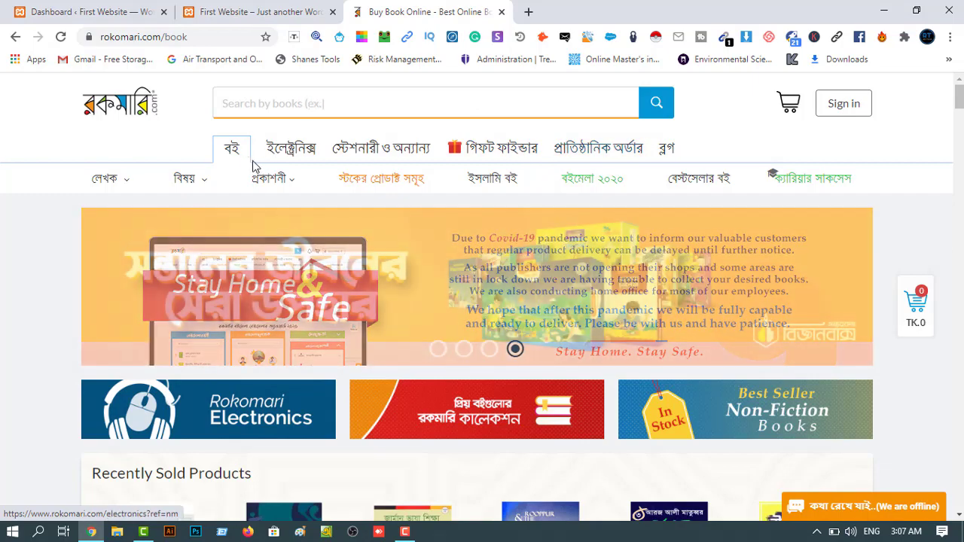
Step: Compare the navigation menu of First Website with the drop-down category menus on the rokomari.com book page
click(210, 11)
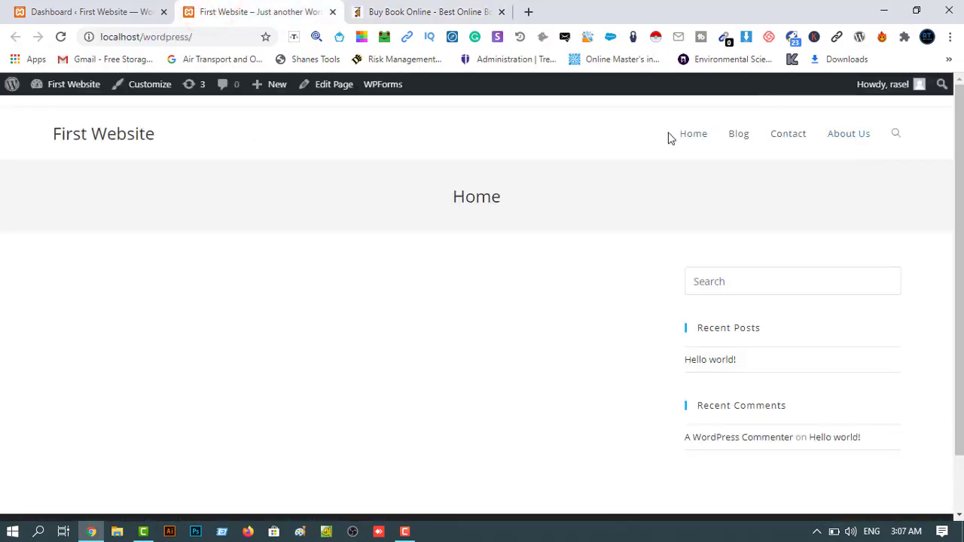
click(376, 7)
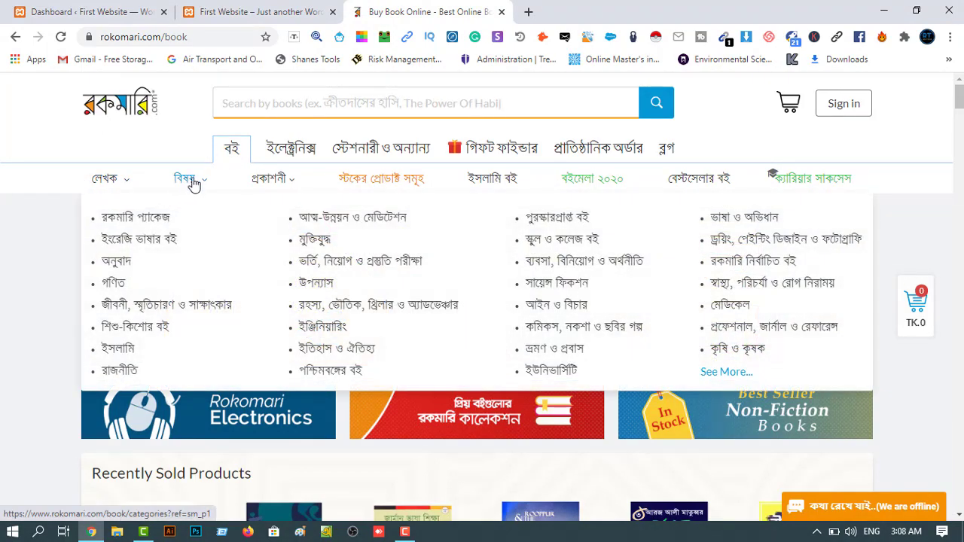
mouse_move(110, 191)
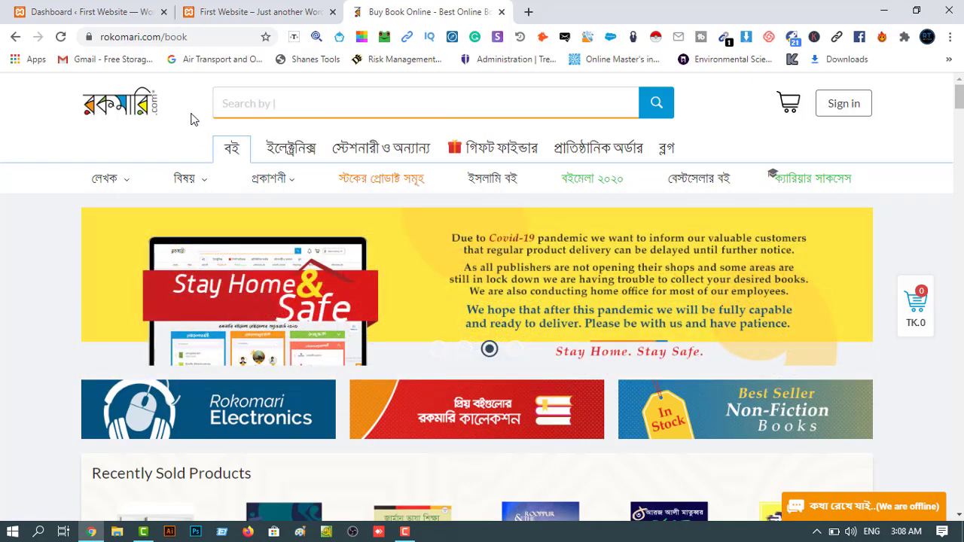
click(235, 11)
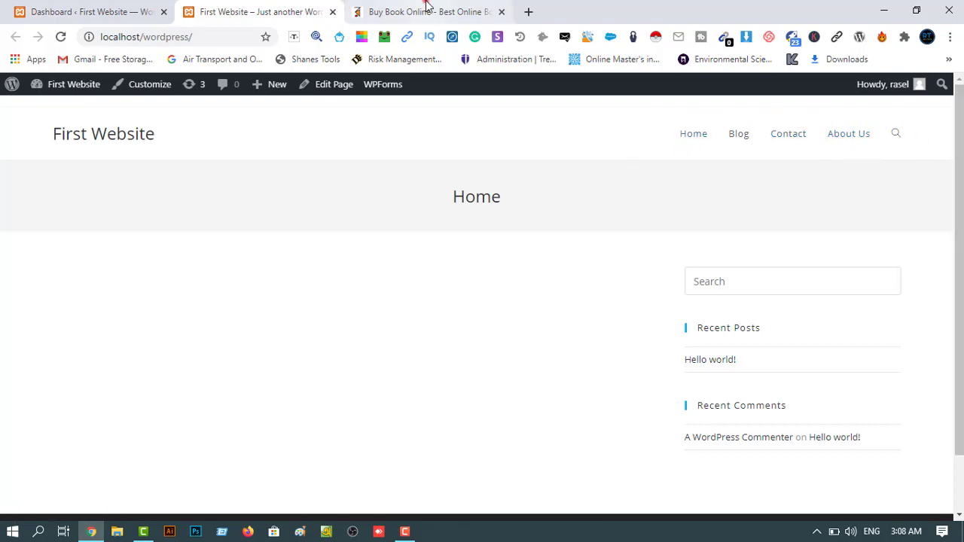
click(426, 10)
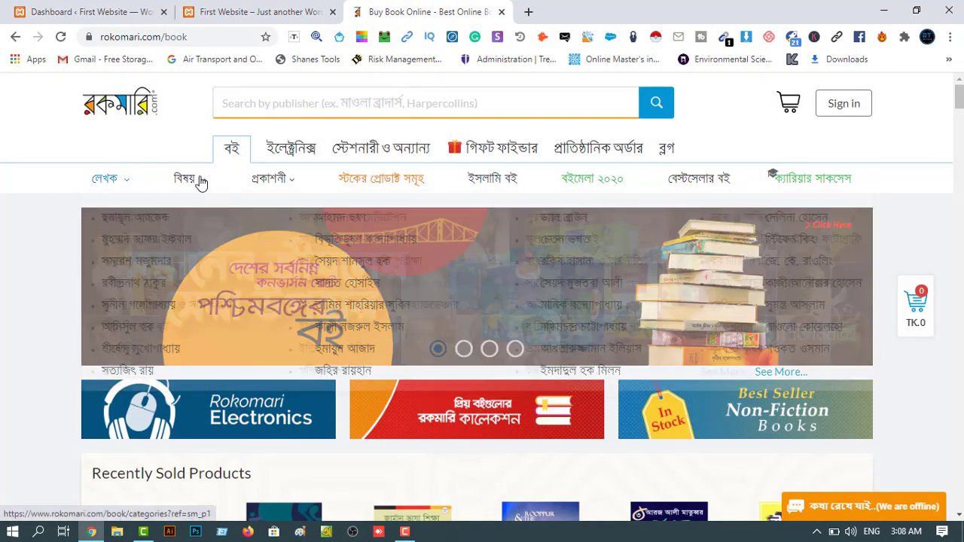
mouse_move(202, 180)
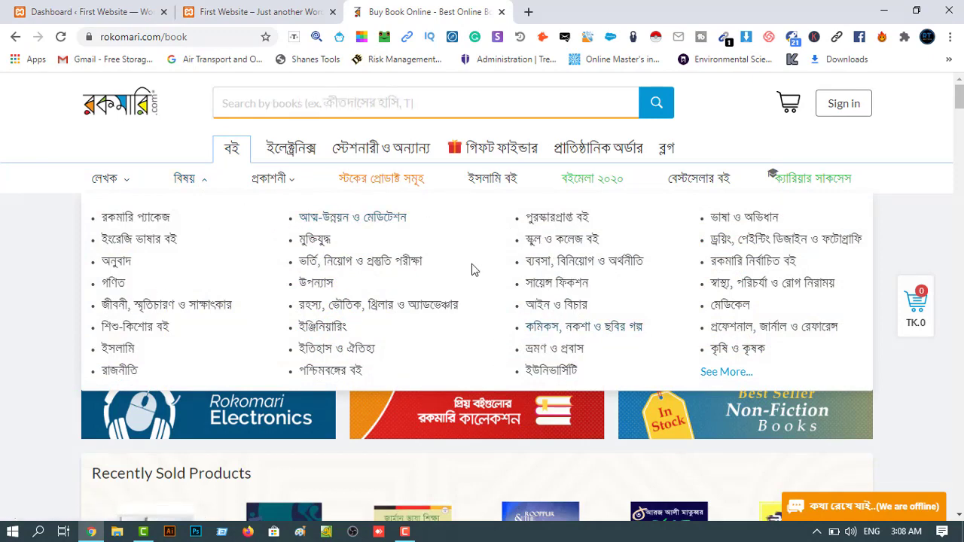
click(254, 14)
click(60, 8)
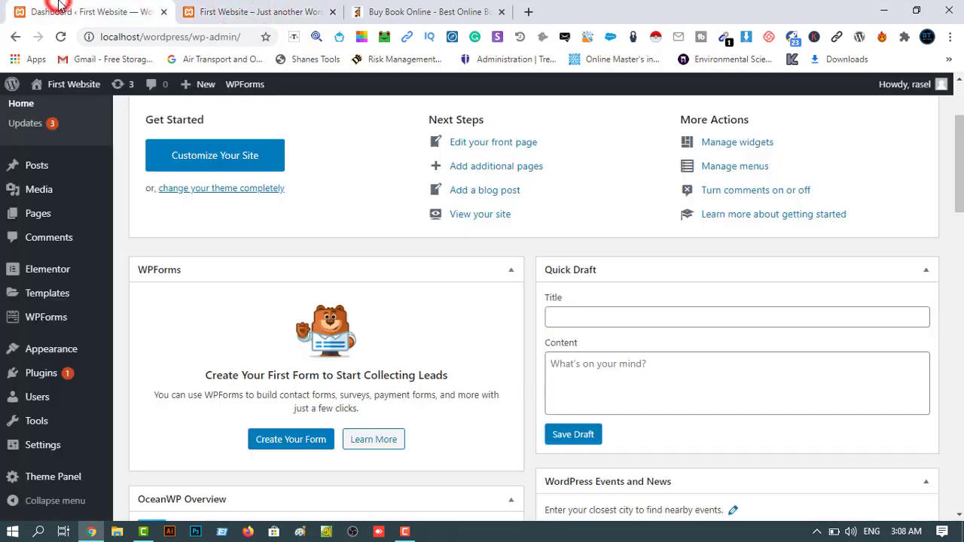
click(253, 11)
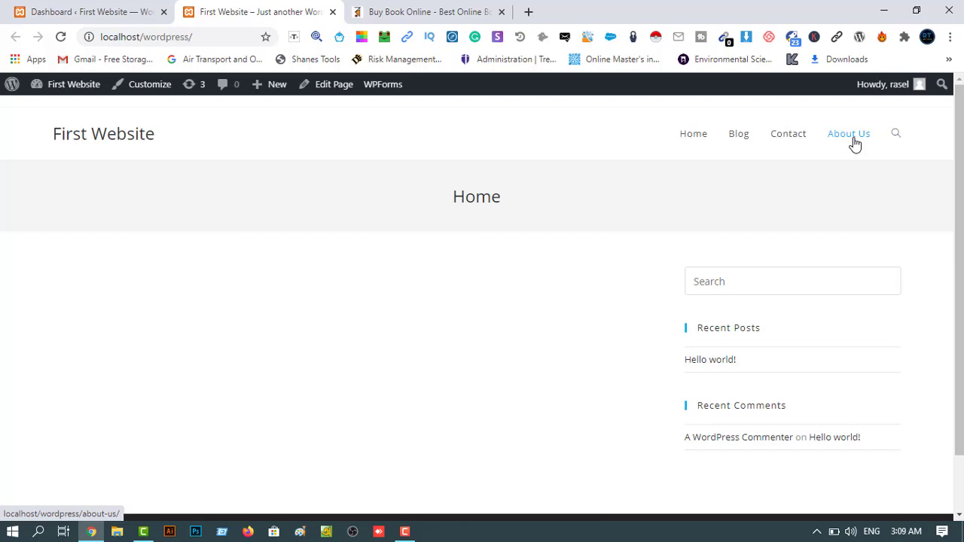
Step: From the First Website dashboard, open the editor for a new page in a separate browser tab and switch to it
click(47, 9)
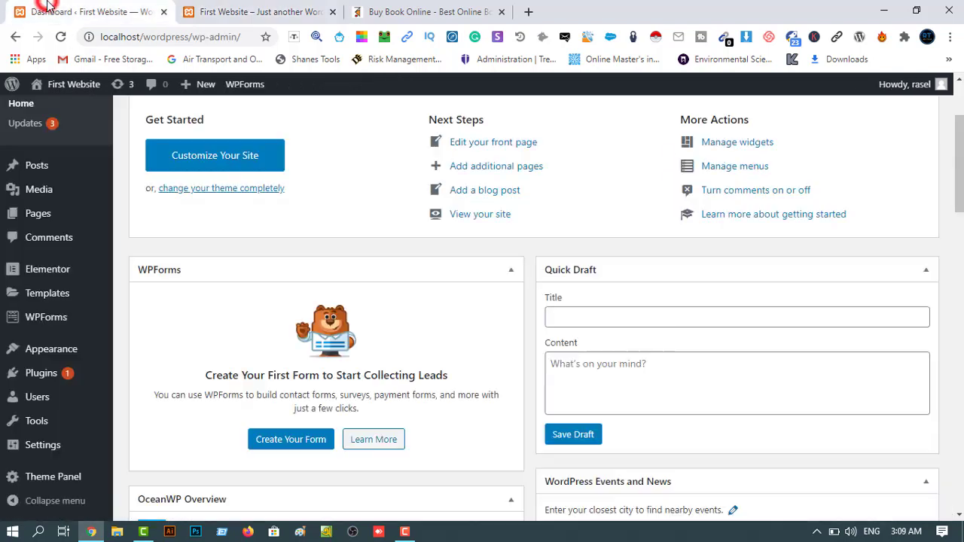
mouse_move(58, 215)
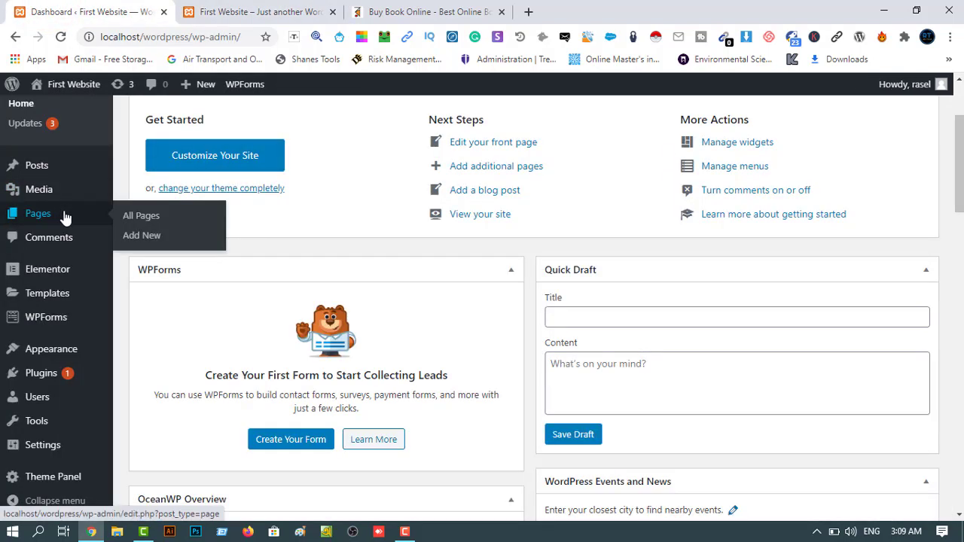
right_click(141, 235)
click(176, 241)
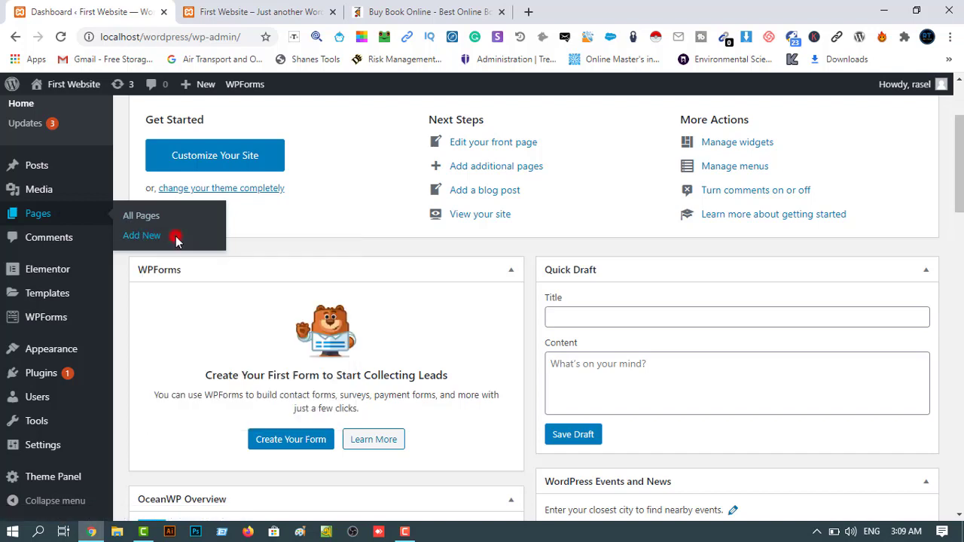
click(253, 6)
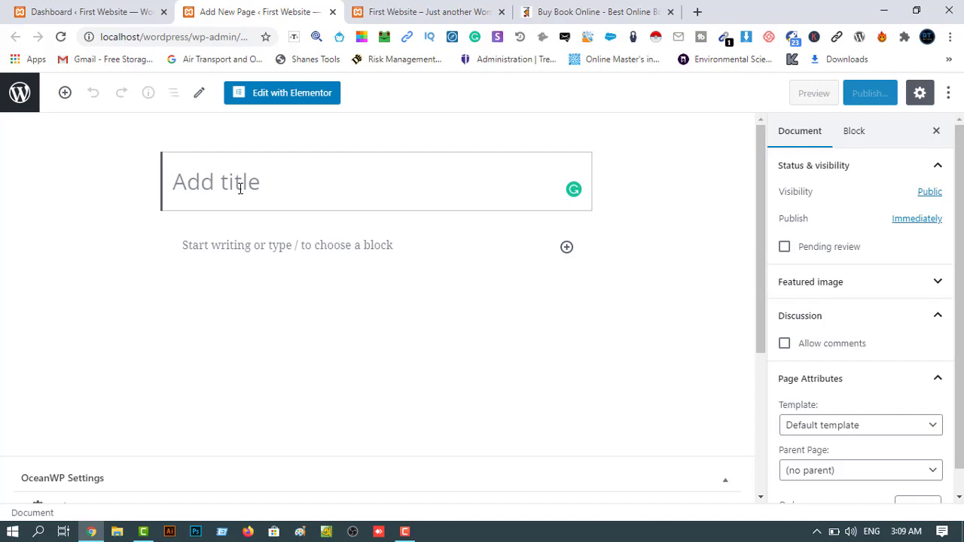
Step: Title the new page "Our Team" and publish it
text(Ou)
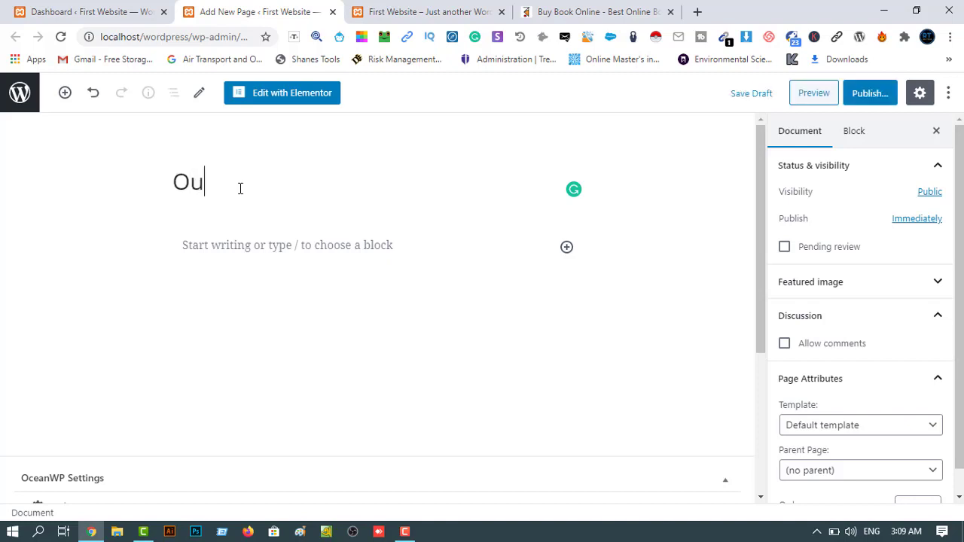
text(r Team)
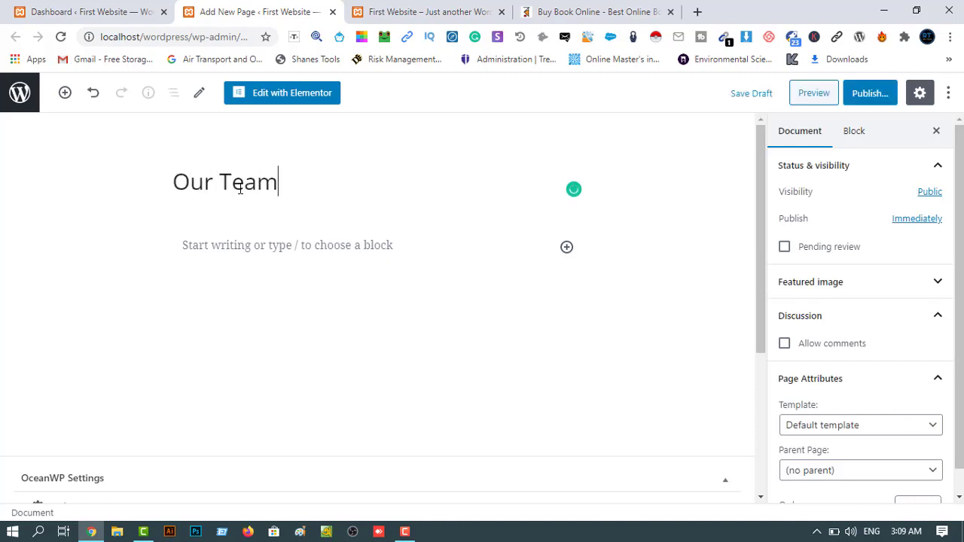
click(874, 96)
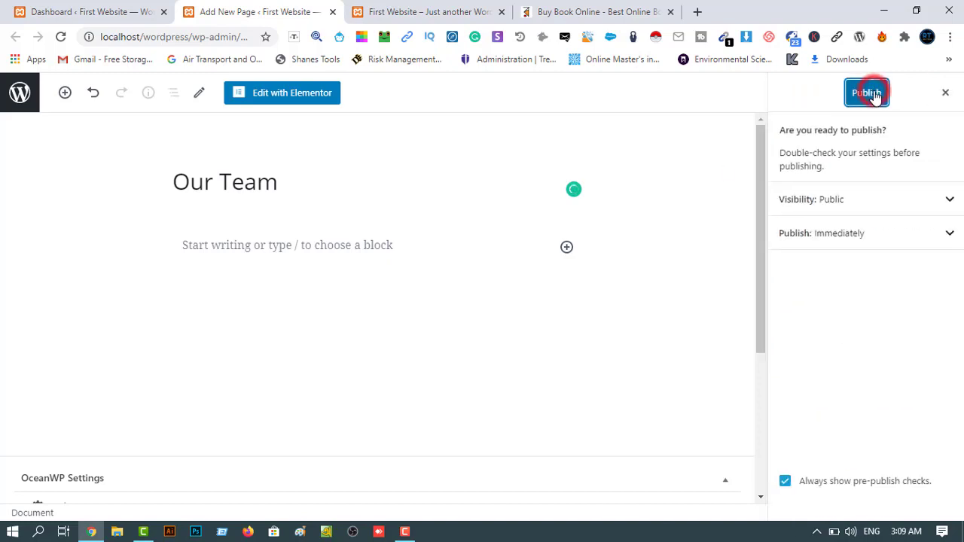
click(866, 92)
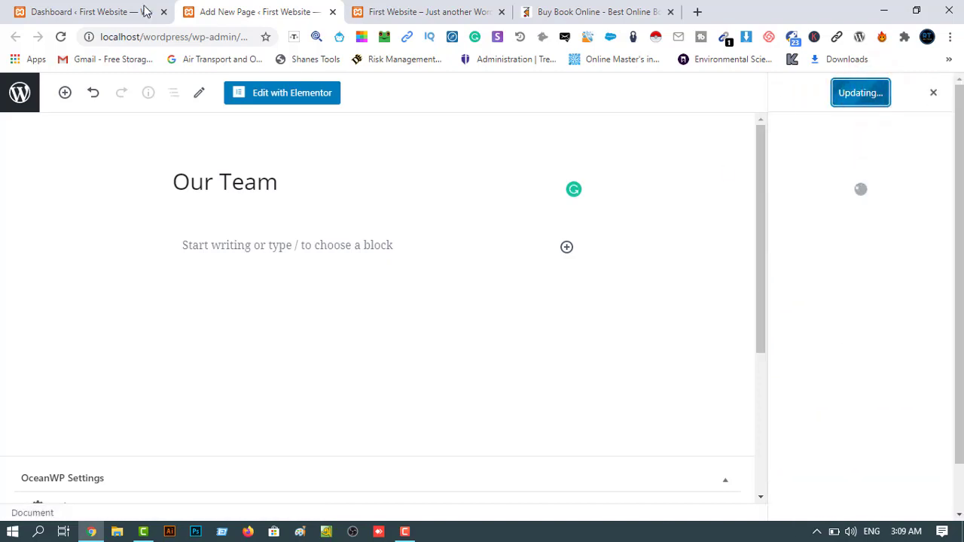
Step: Return to the dashboard and open a second blank page editor in its own browser tab
click(113, 9)
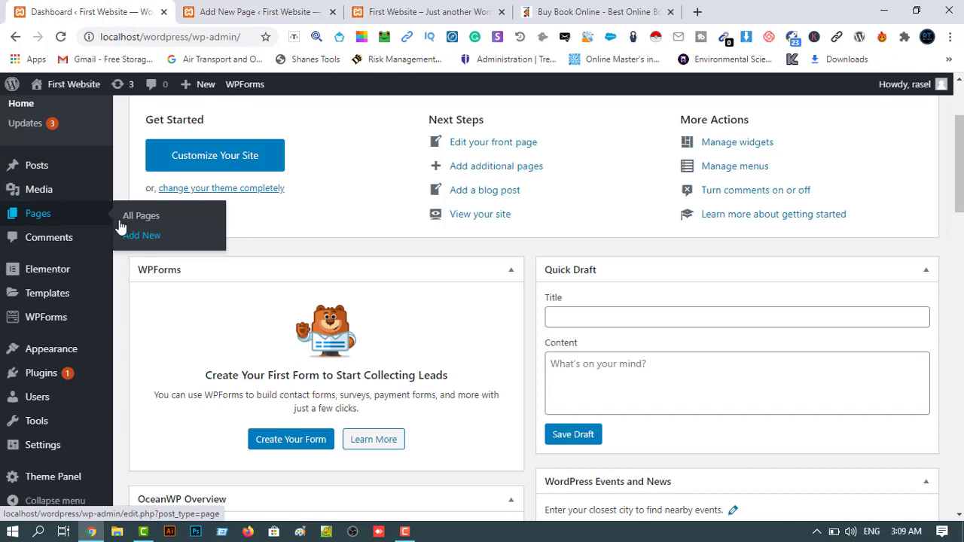
right_click(156, 236)
click(167, 239)
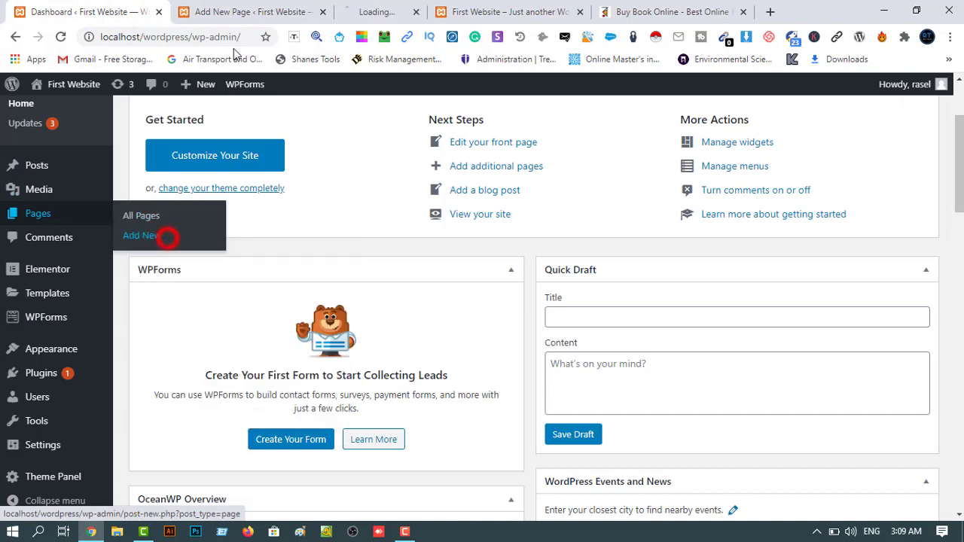
click(408, 11)
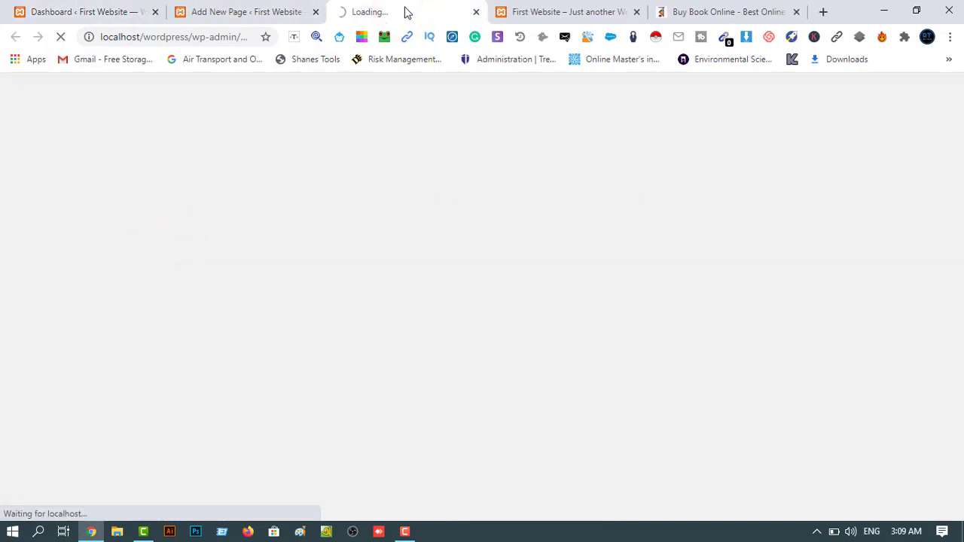
click(298, 12)
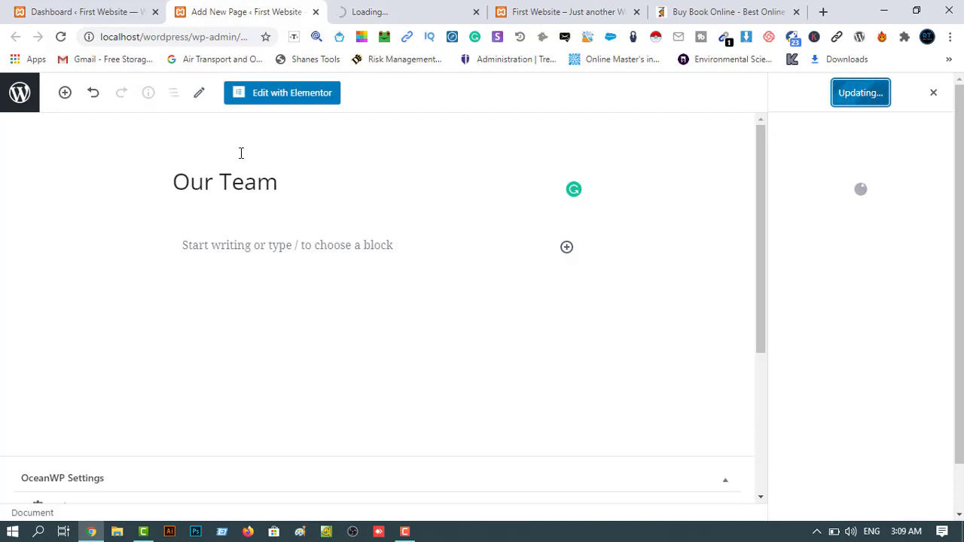
click(403, 10)
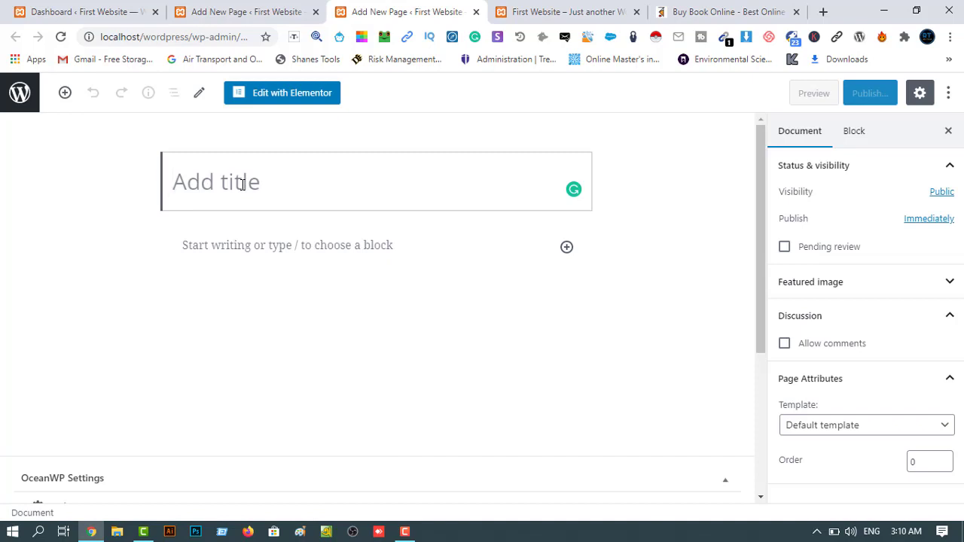
Step: Title the second new page "Our Mission" and publish it
text(Ou)
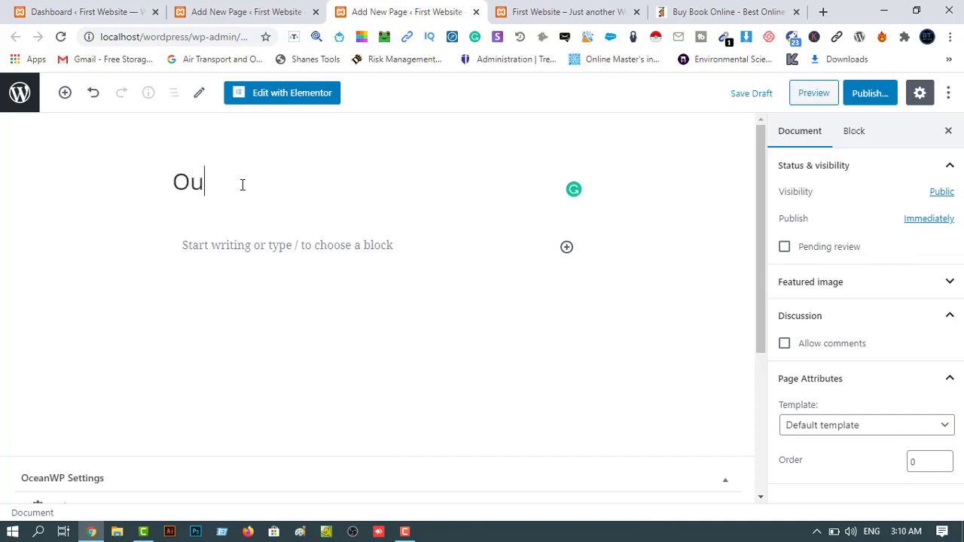
text(r Mission)
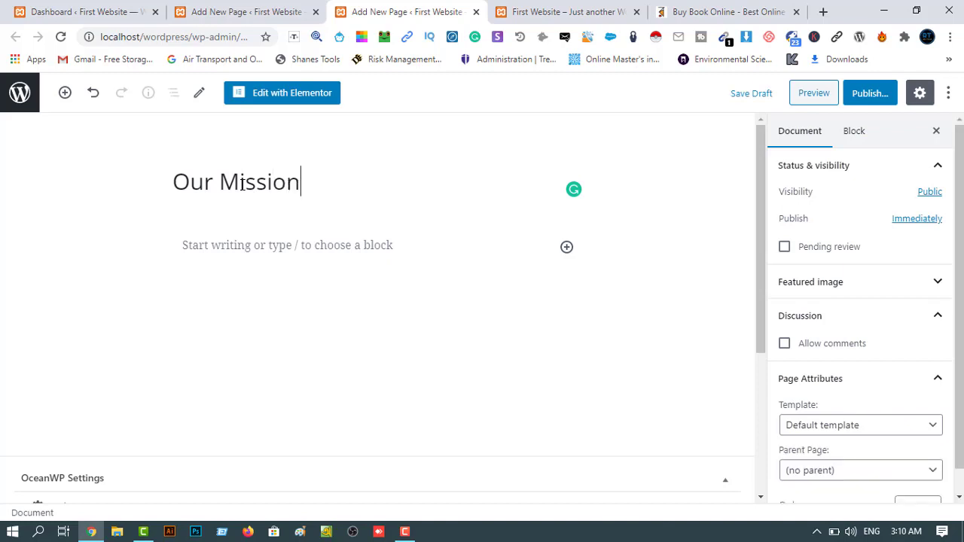
click(866, 95)
click(871, 96)
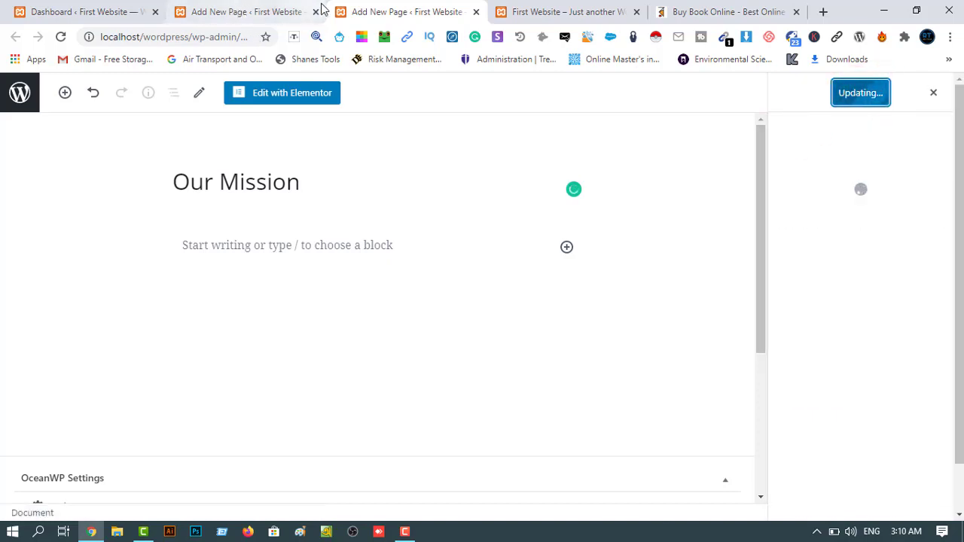
Step: Open a third blank page editor from the dashboard in a new browser tab, closing the published Our Team and Our Mission editors
click(267, 11)
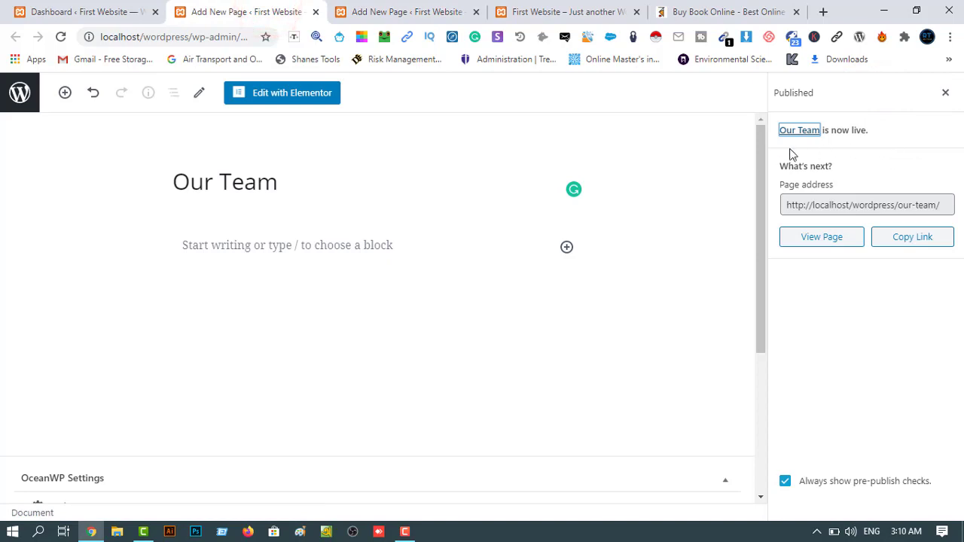
click(315, 12)
click(30, 11)
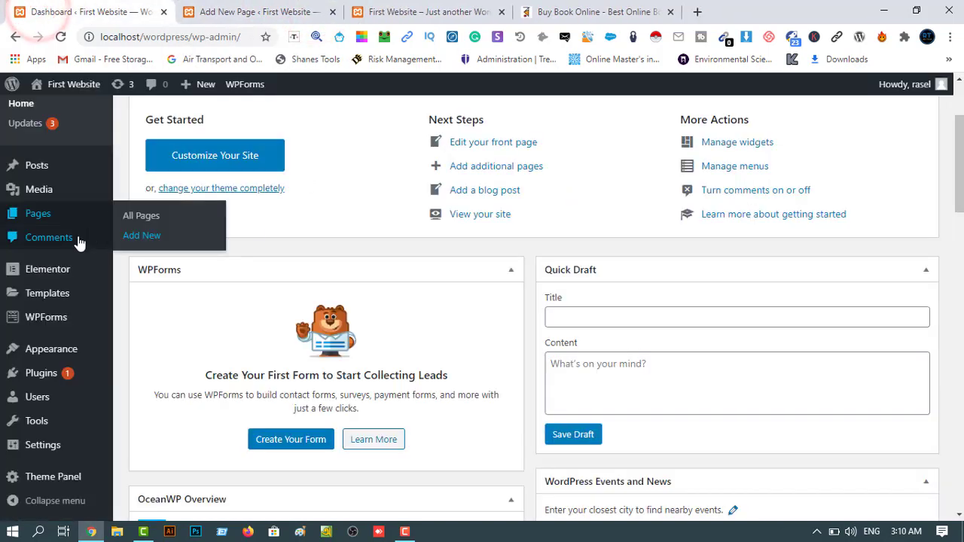
right_click(145, 238)
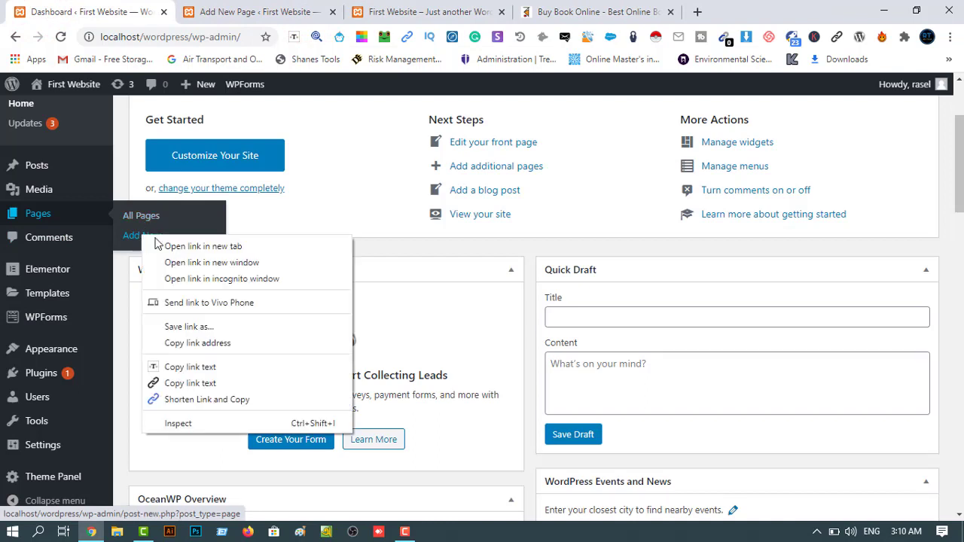
click(162, 246)
click(396, 9)
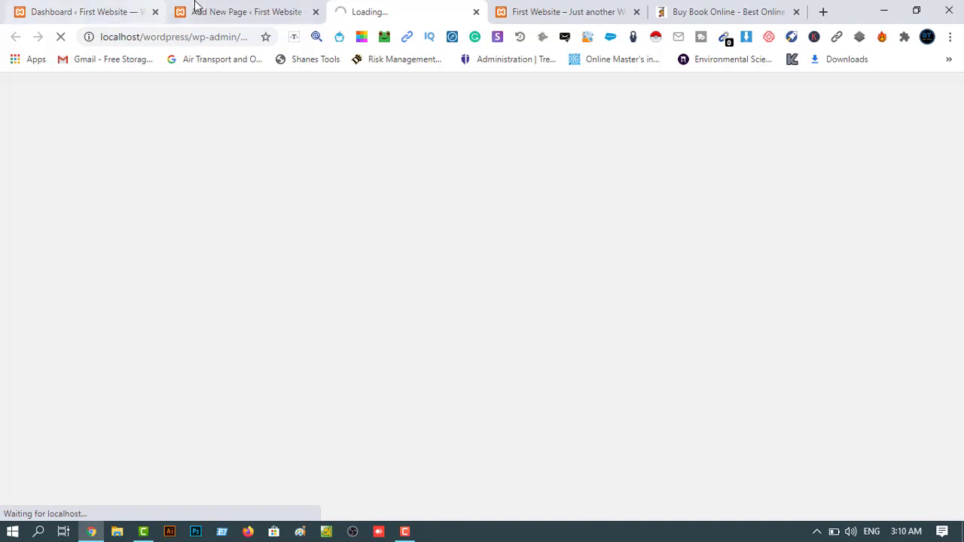
click(195, 9)
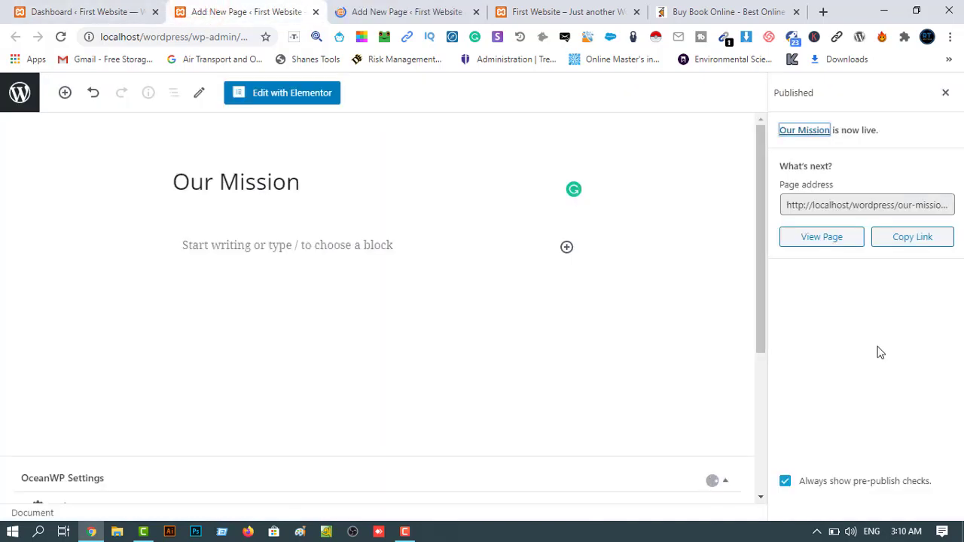
click(315, 12)
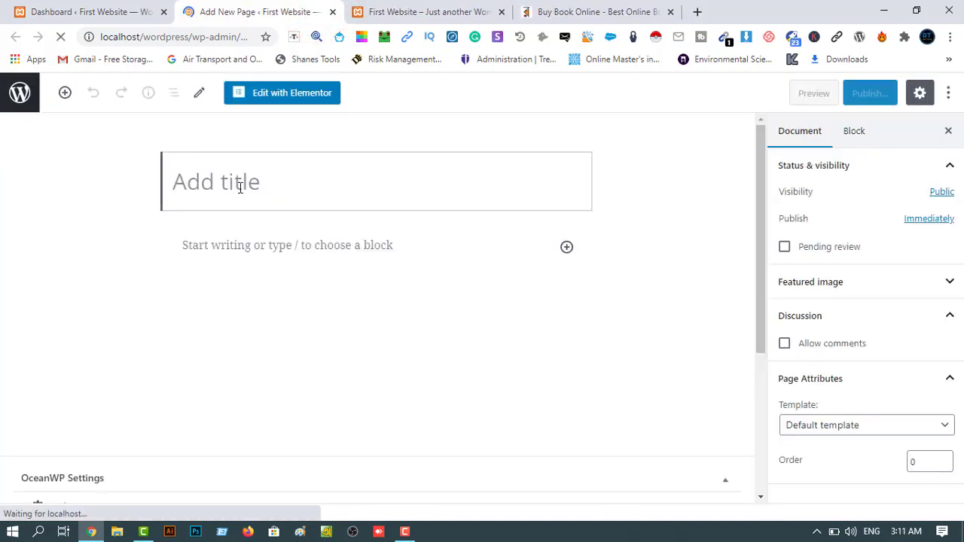
Step: Title the third new page "Who we are?" and publish it
text(W)
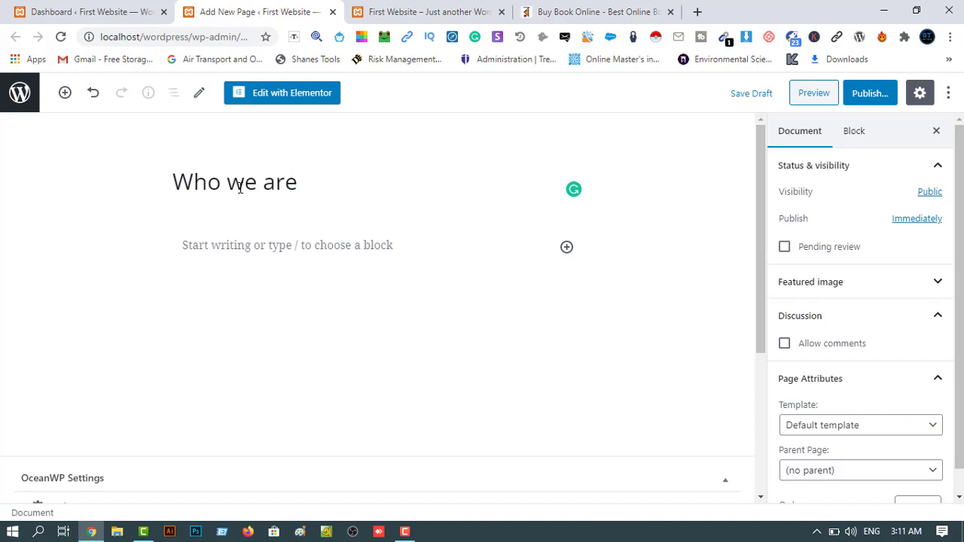
click(879, 93)
click(865, 94)
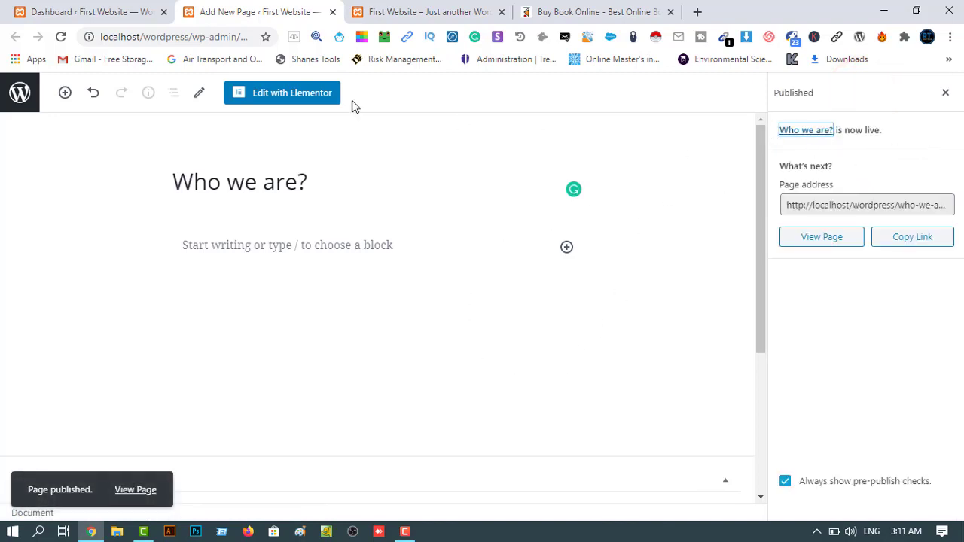
Step: Close the "Who we are?" editor and open the site's menu management page from the dashboard
click(332, 12)
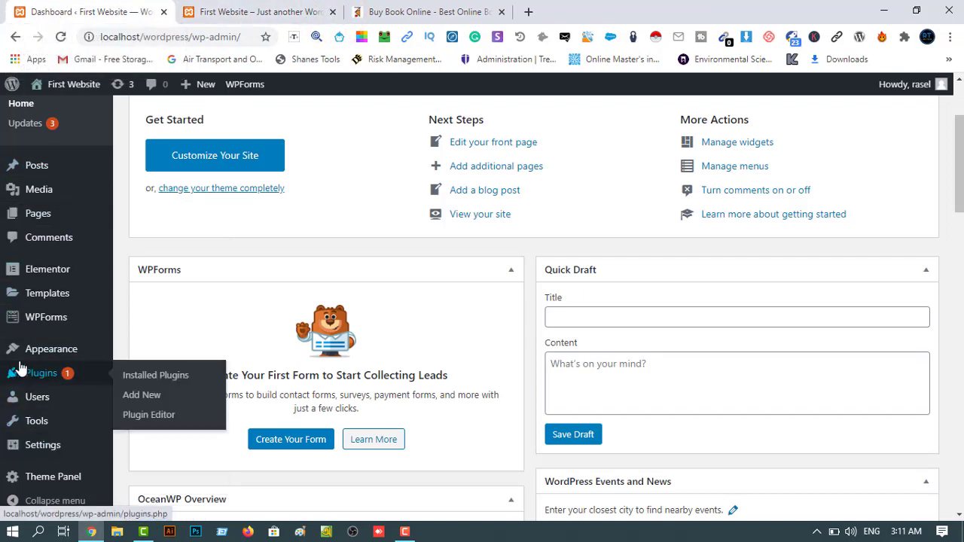
mouse_move(47, 355)
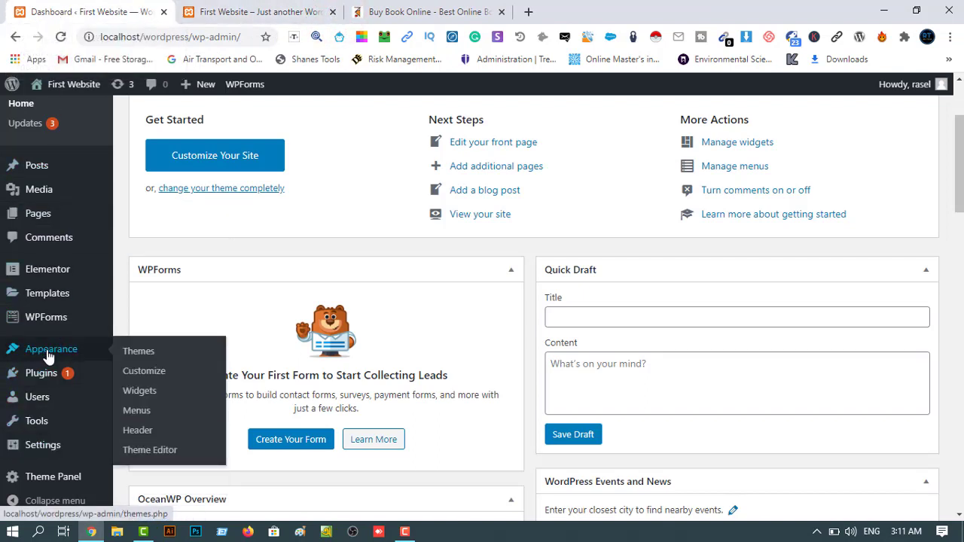
click(138, 417)
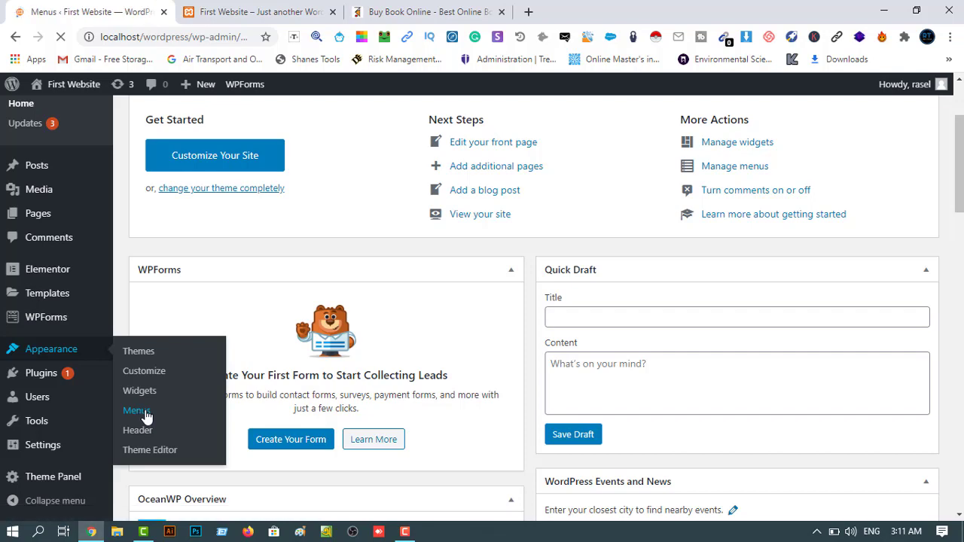
Step: Add the pages Our Mission, Our Team and Who we are? to the Main Menu from the full page list
scroll(382, 386, down, 2)
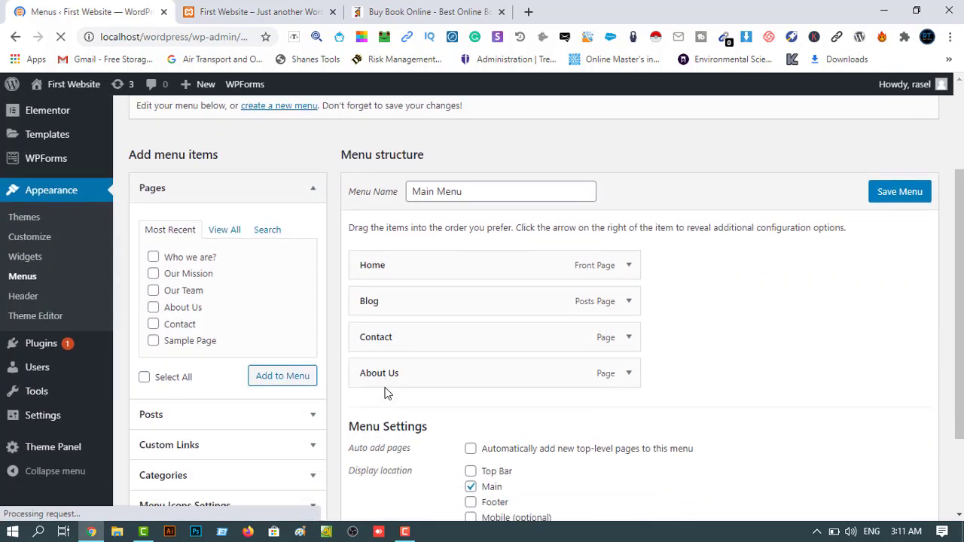
scroll(384, 393, down, 2)
scroll(196, 226, up, 1)
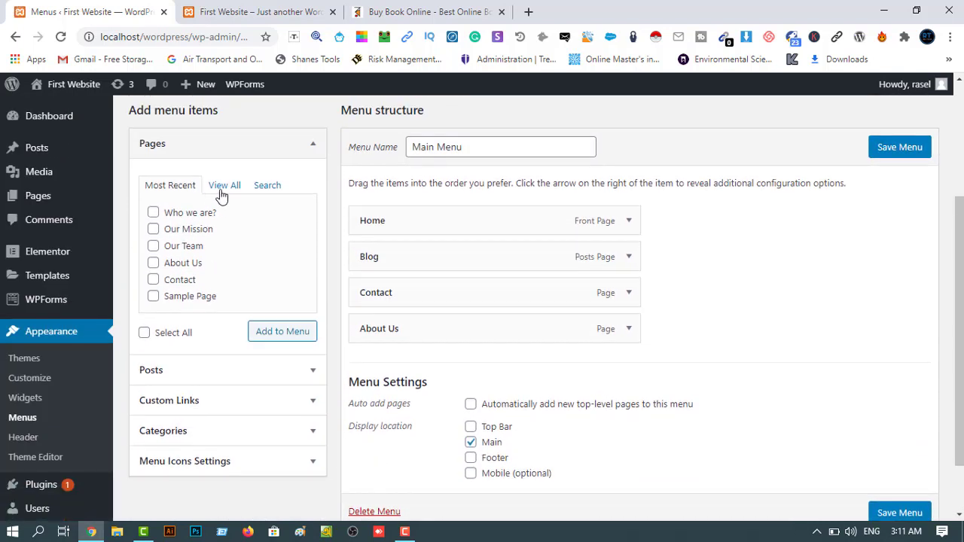
click(222, 188)
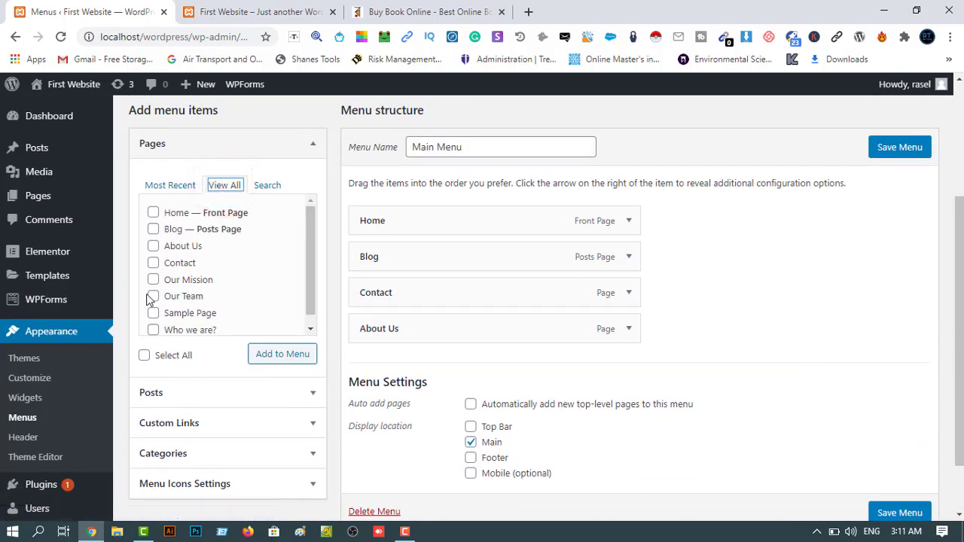
click(153, 297)
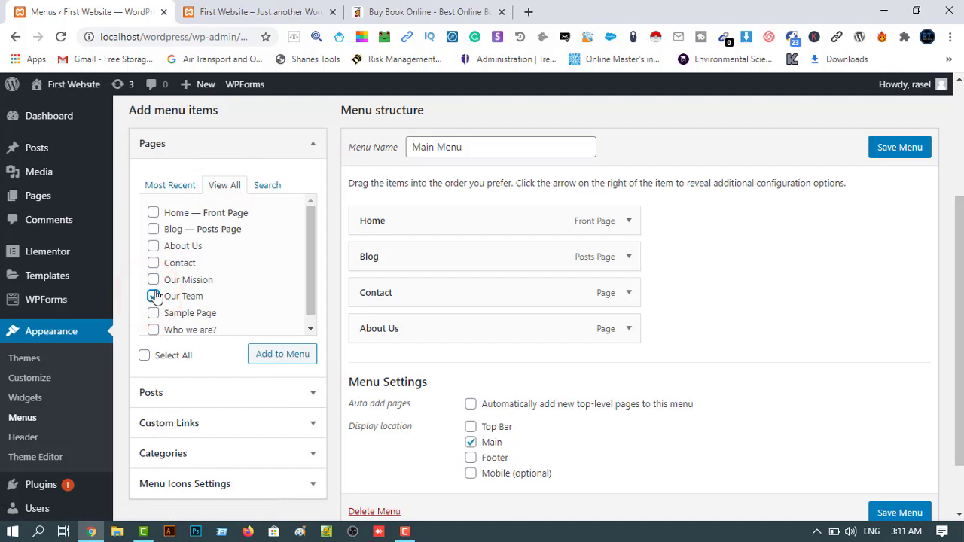
click(153, 280)
click(153, 331)
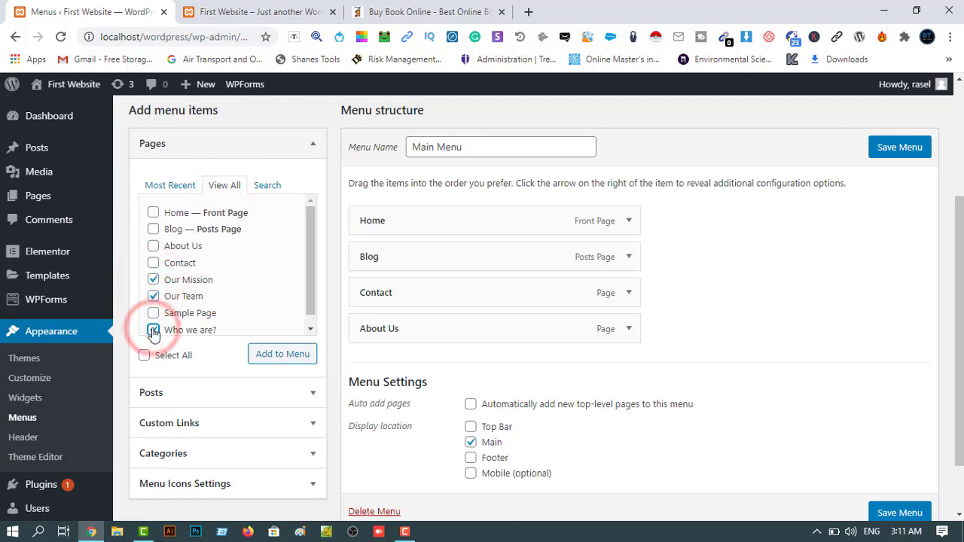
click(153, 295)
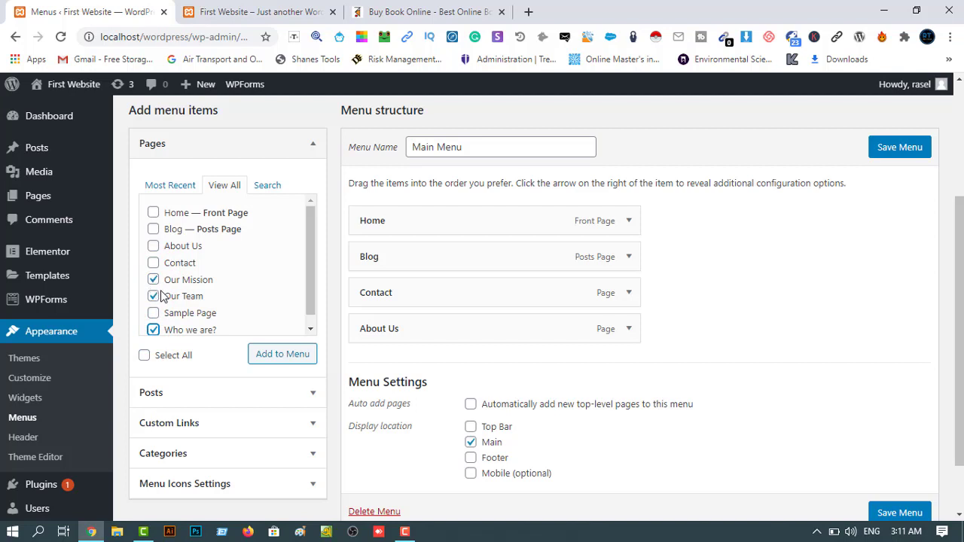
click(153, 296)
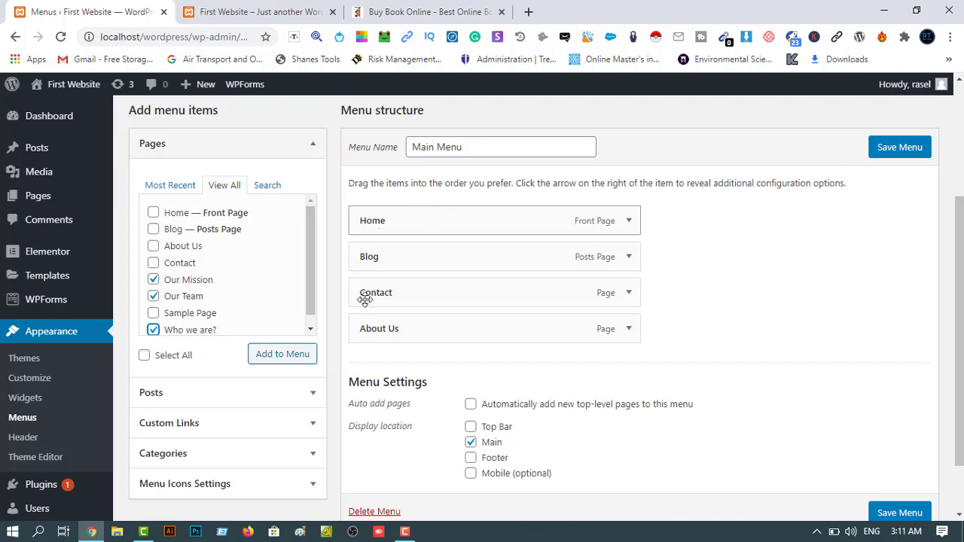
click(282, 355)
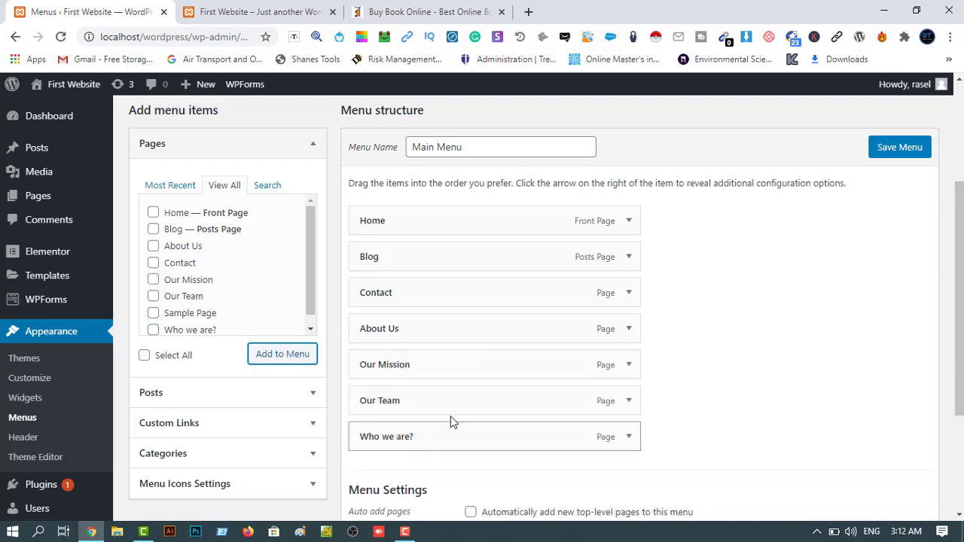
Step: Save the Main Menu with the added pages and reload the First Website front page to check its navigation
scroll(943, 226, down, 2)
scroll(934, 229, up, 2)
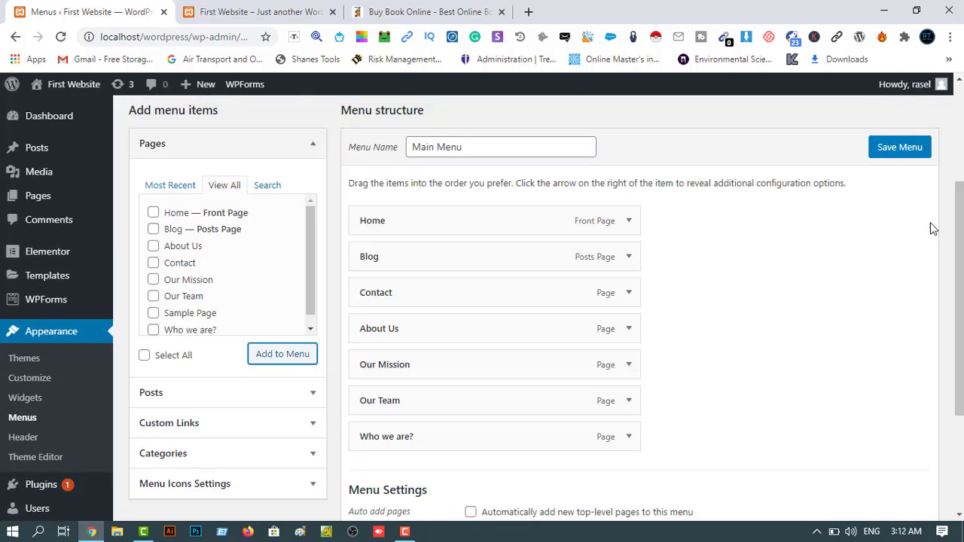
click(894, 155)
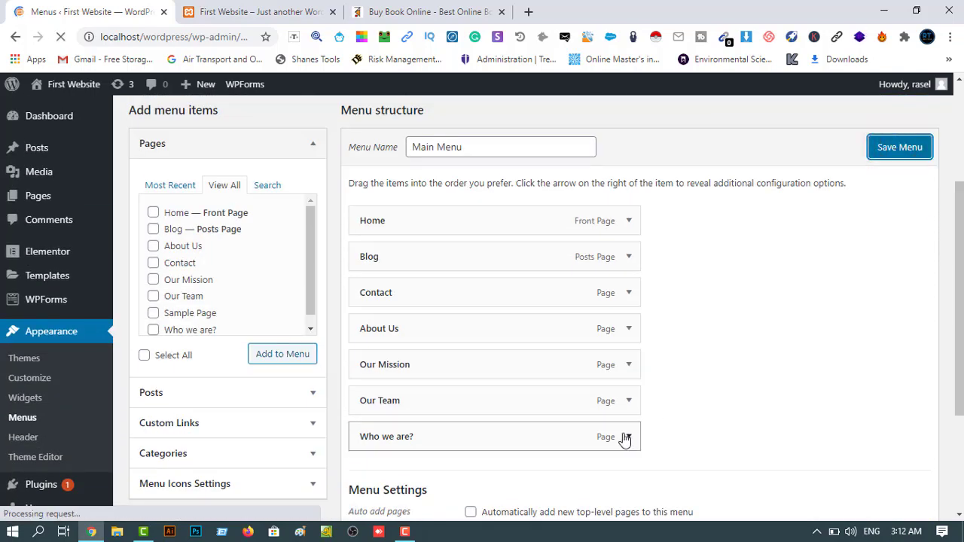
scroll(539, 437, down, 3)
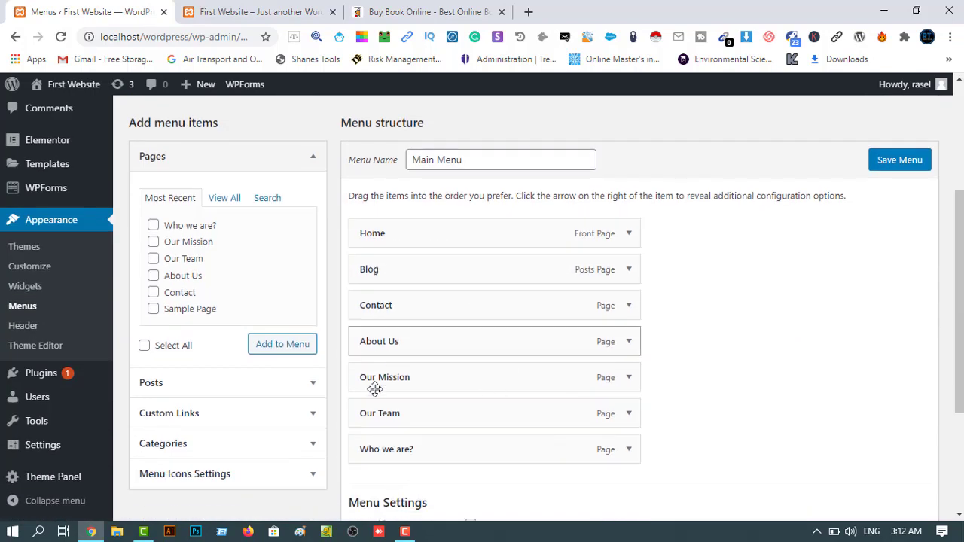
click(226, 10)
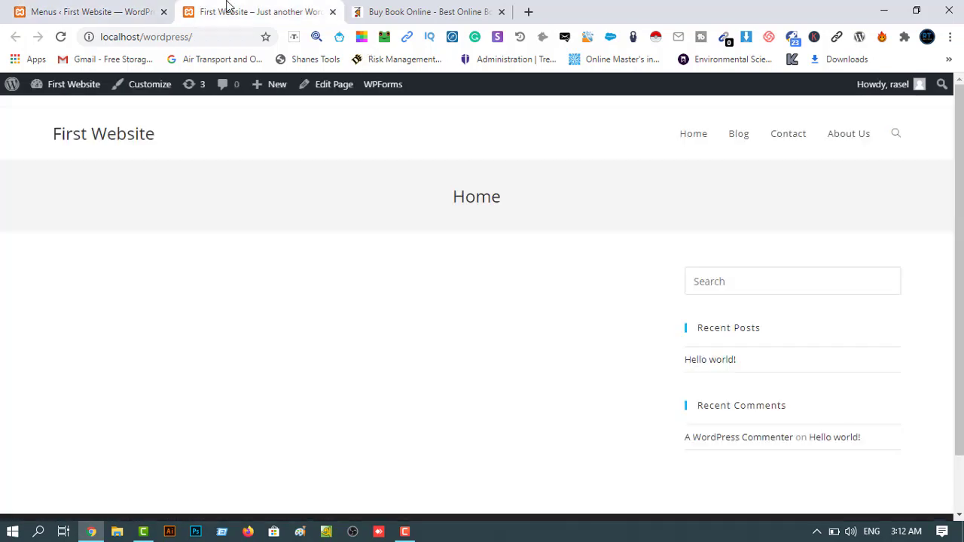
click(60, 38)
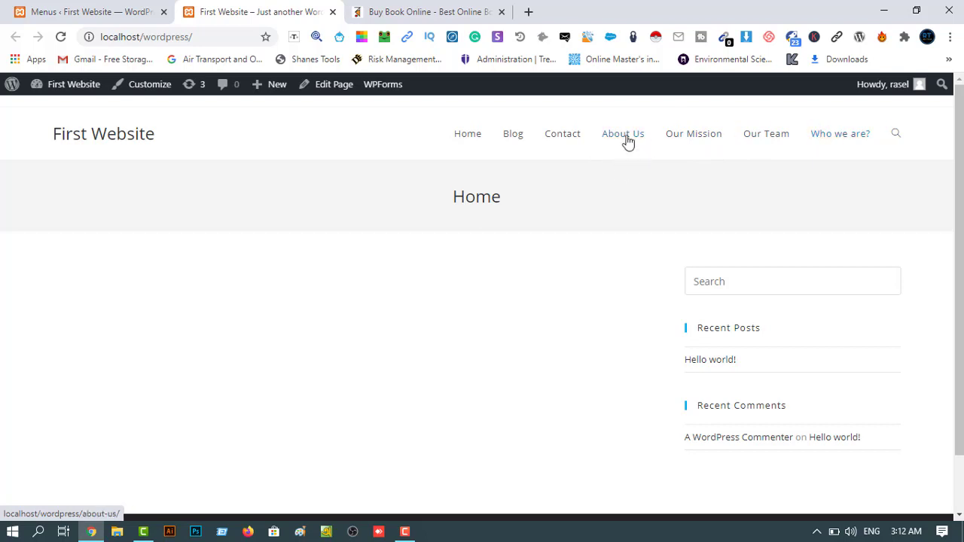
Step: Nest Our Mission, Our Team and Who we are? as sub items under About Us in the Main Menu and save it
click(118, 10)
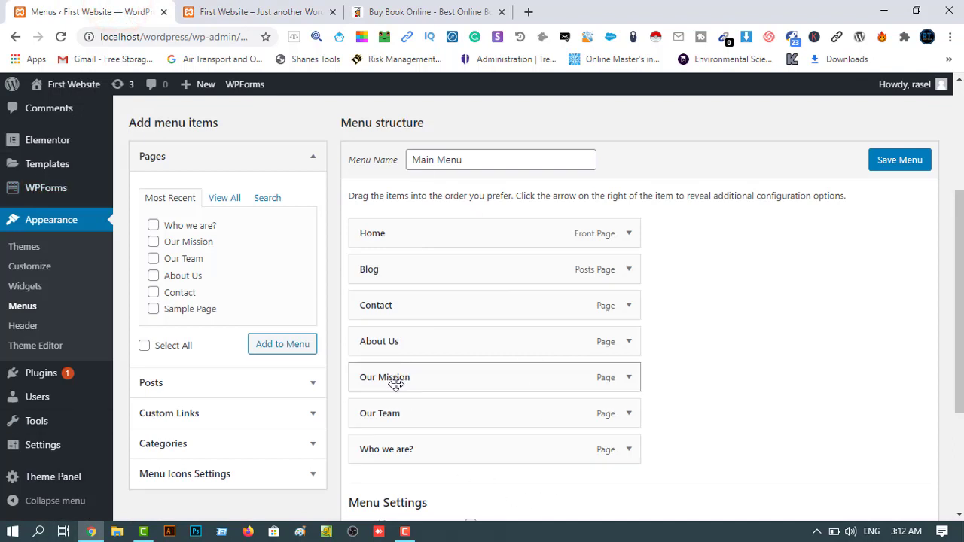
drag(399, 377, 427, 374)
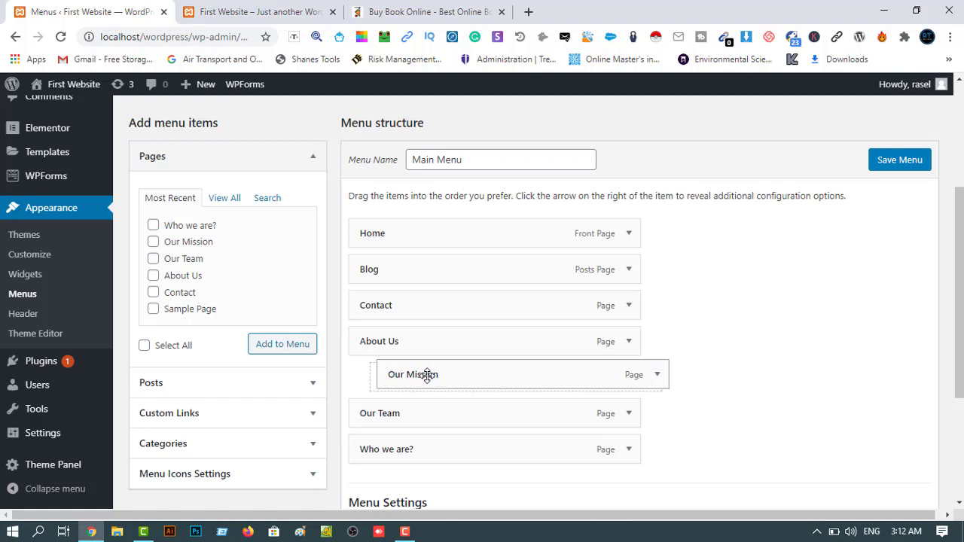
drag(428, 374, 437, 387)
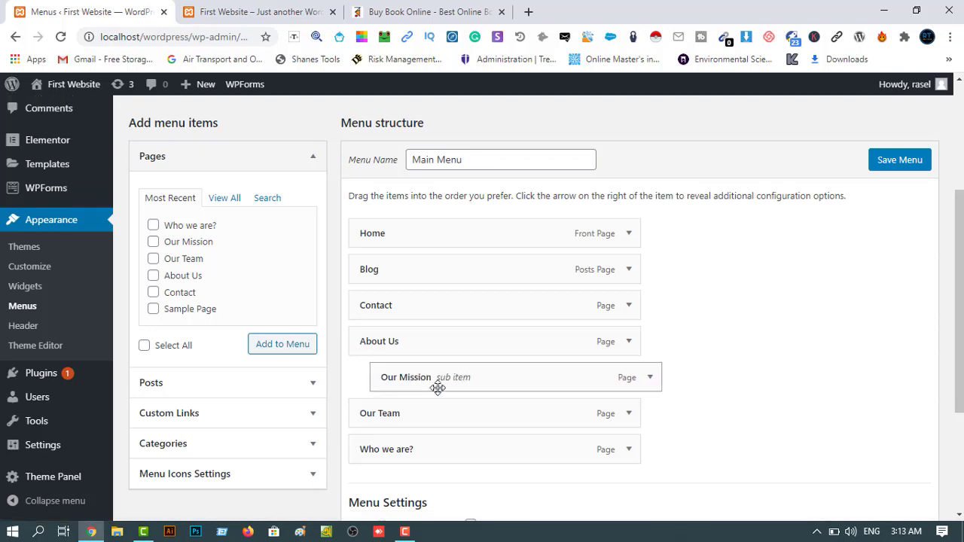
drag(375, 418, 397, 416)
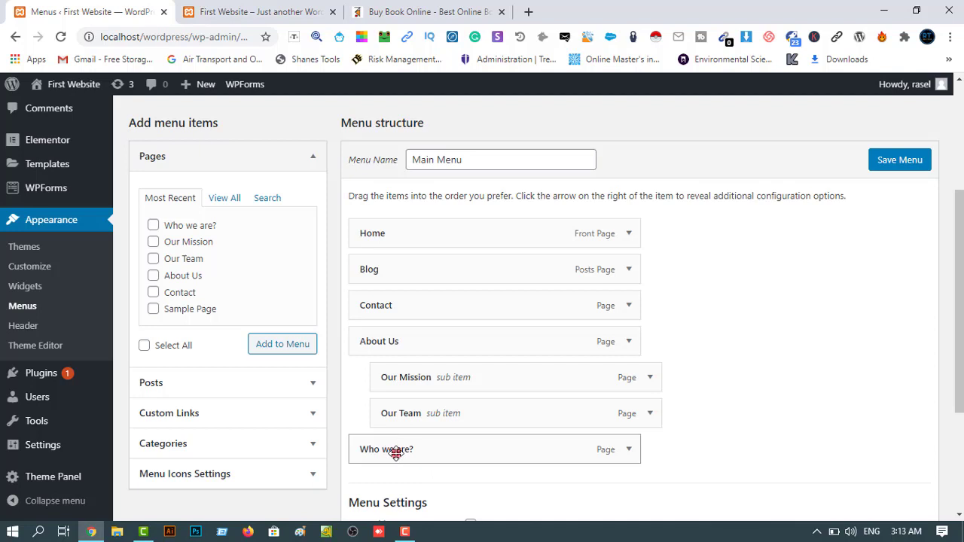
drag(396, 452, 420, 448)
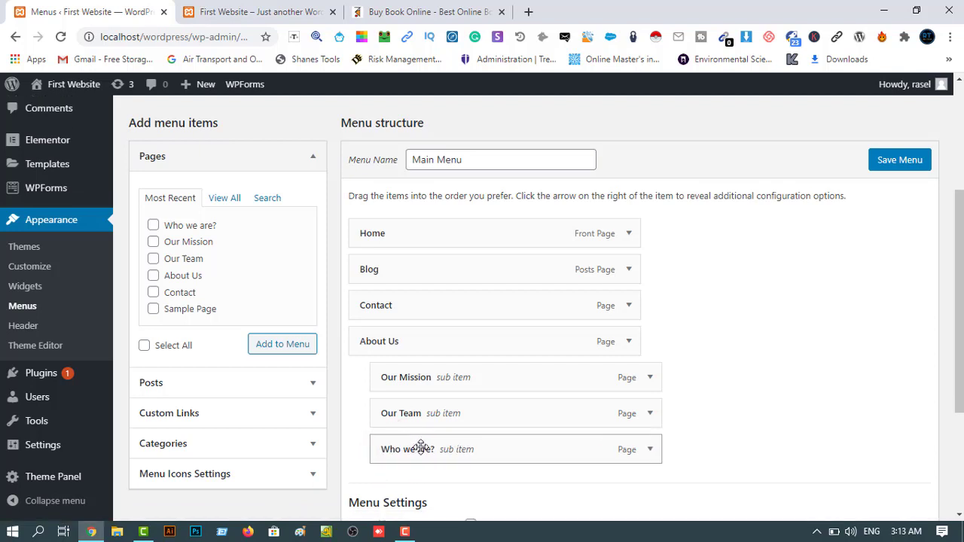
click(904, 161)
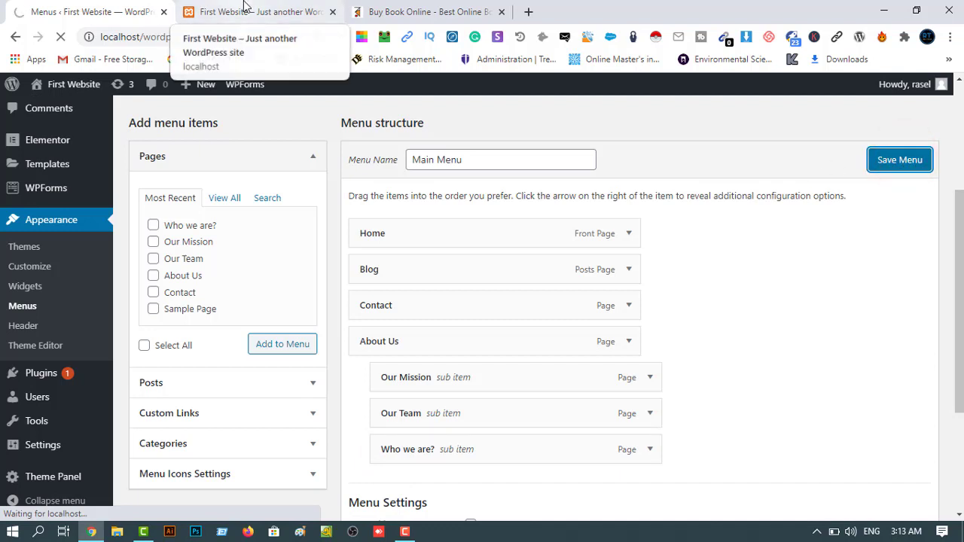
Step: Reload the First Website front page once the menu is saved and examine the About Us drop-down
click(244, 7)
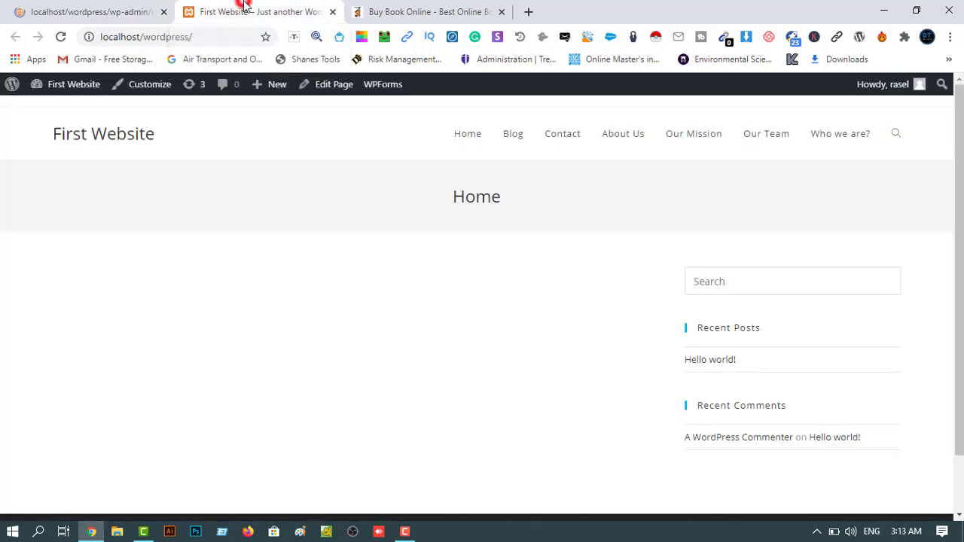
click(59, 18)
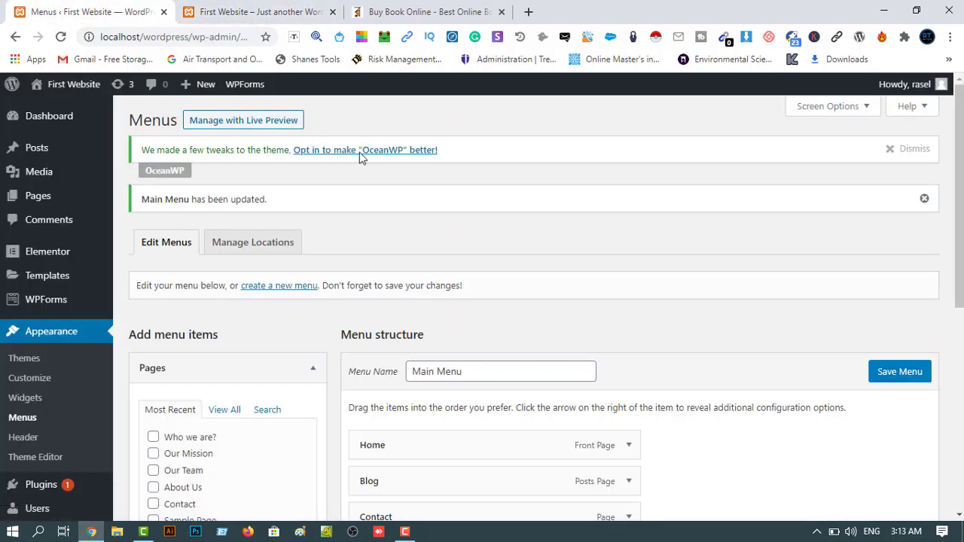
click(223, 10)
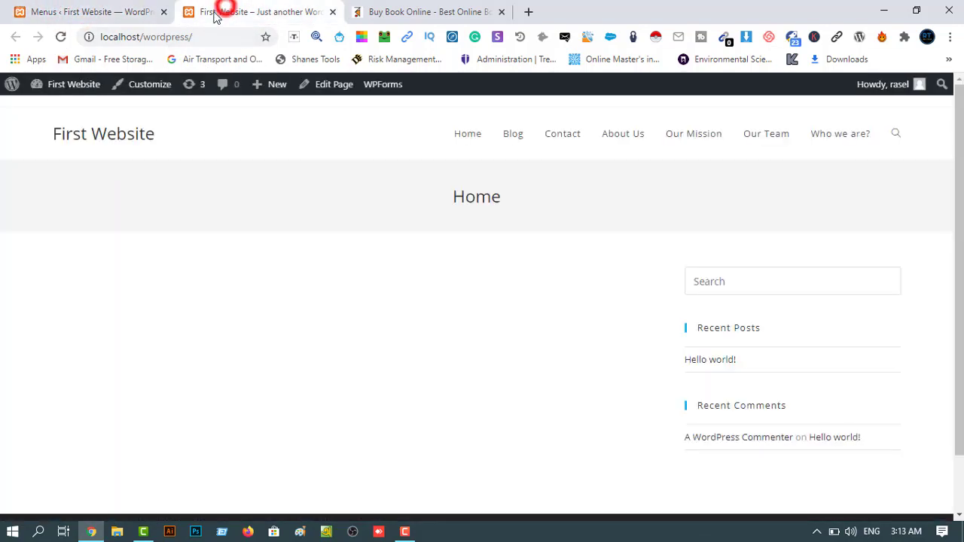
click(61, 37)
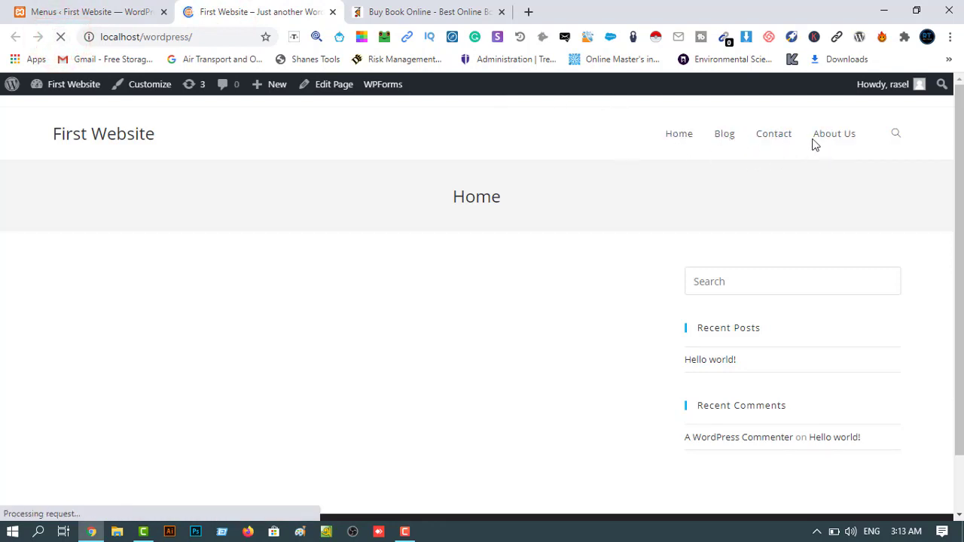
mouse_move(822, 151)
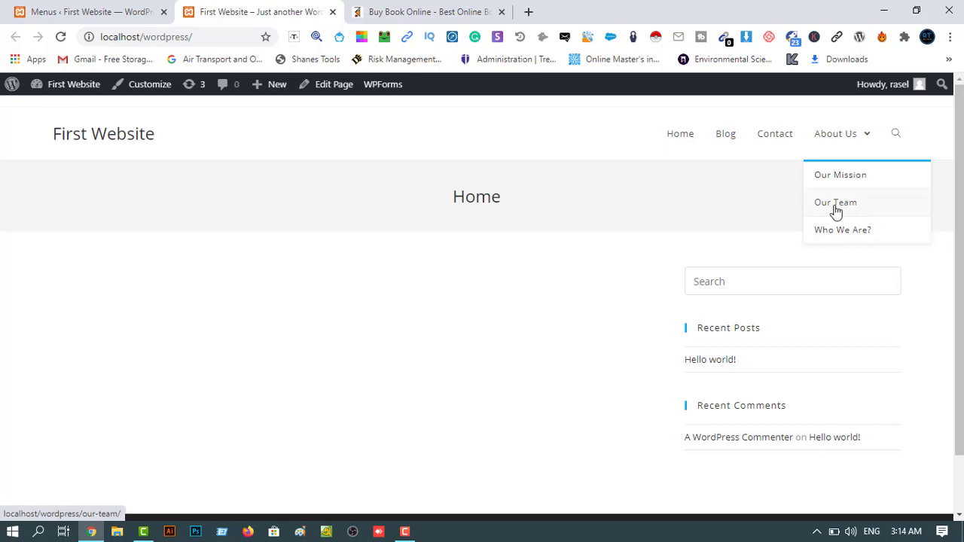
Step: Move Our Mission below Our Team as its sub item in the Main Menu and save the menu
click(51, 11)
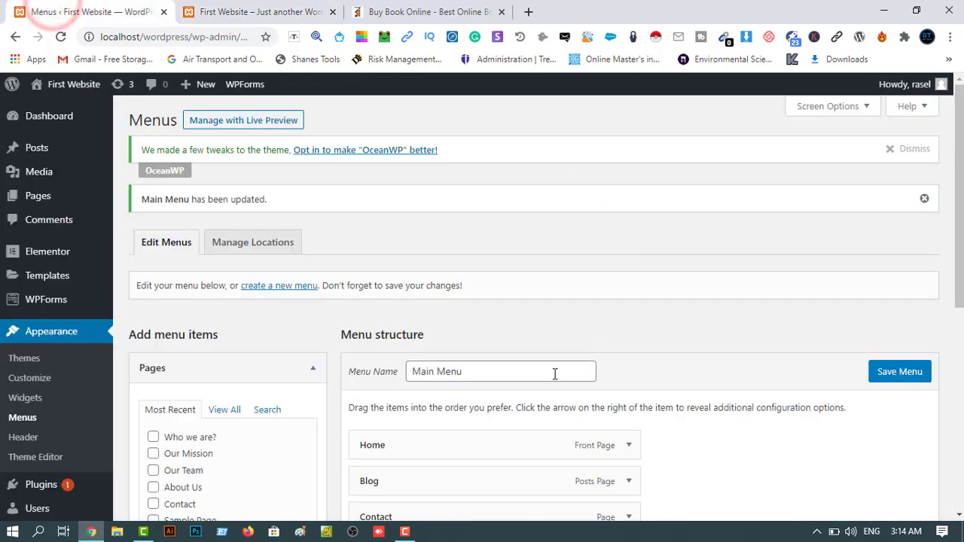
scroll(555, 373, down, 3)
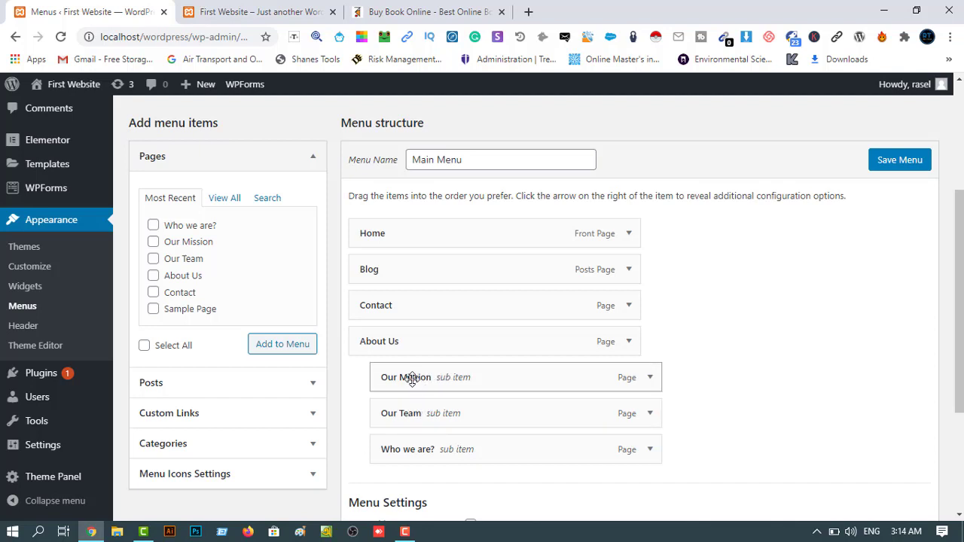
drag(415, 378, 439, 413)
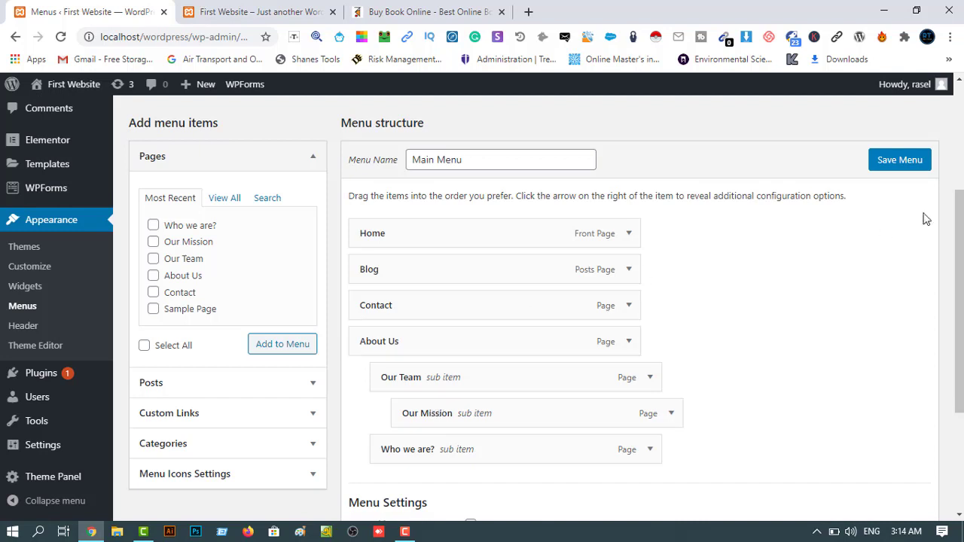
click(902, 161)
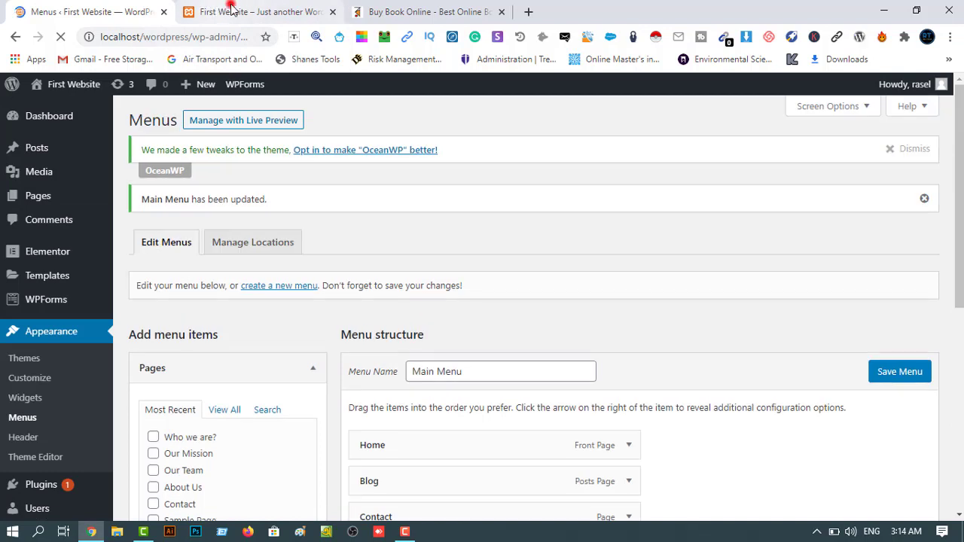
Step: Reload the front page and examine the nested submenu of Our Team within the About Us drop-down
click(231, 9)
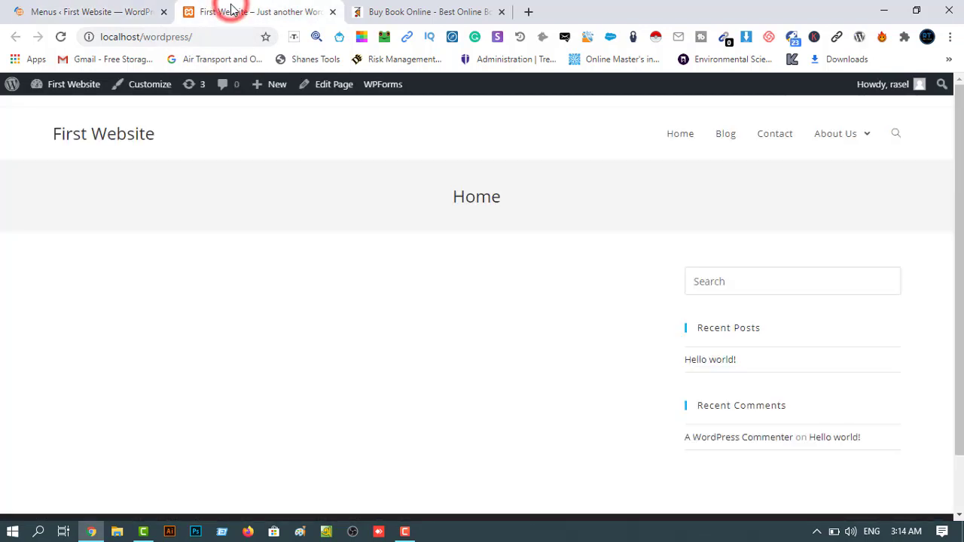
click(61, 37)
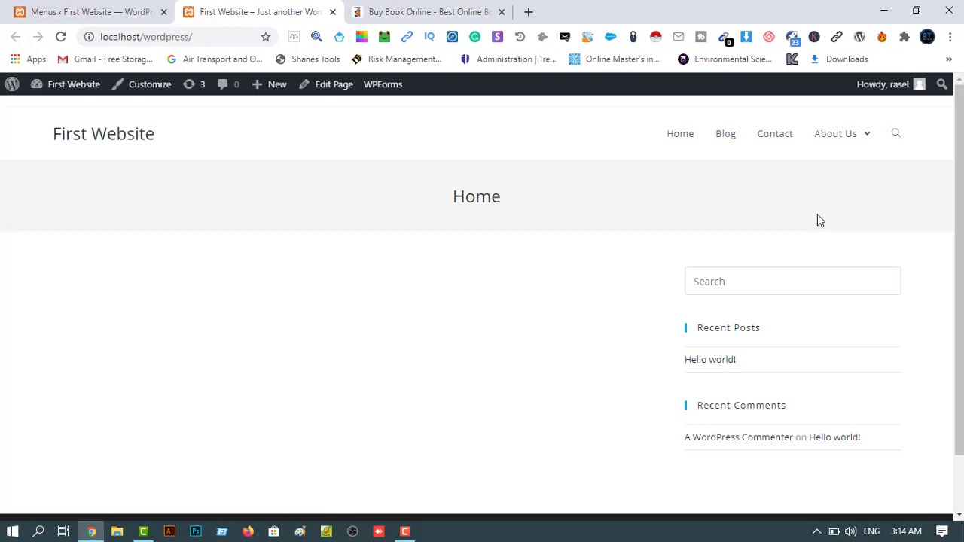
mouse_move(866, 138)
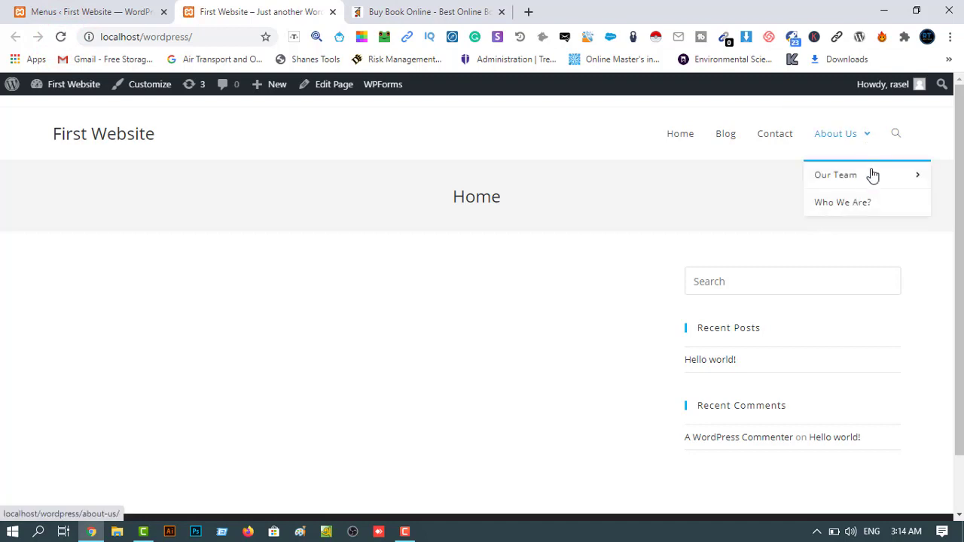
mouse_move(870, 182)
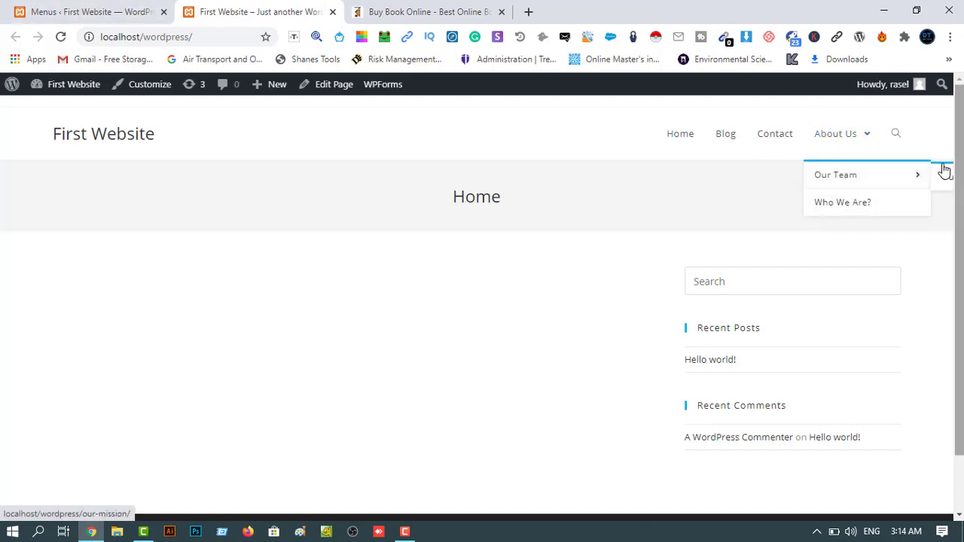
Step: Move About Us with its sub items directly below Home in the Main Menu and save the menu
click(49, 12)
scroll(479, 432, down, 2)
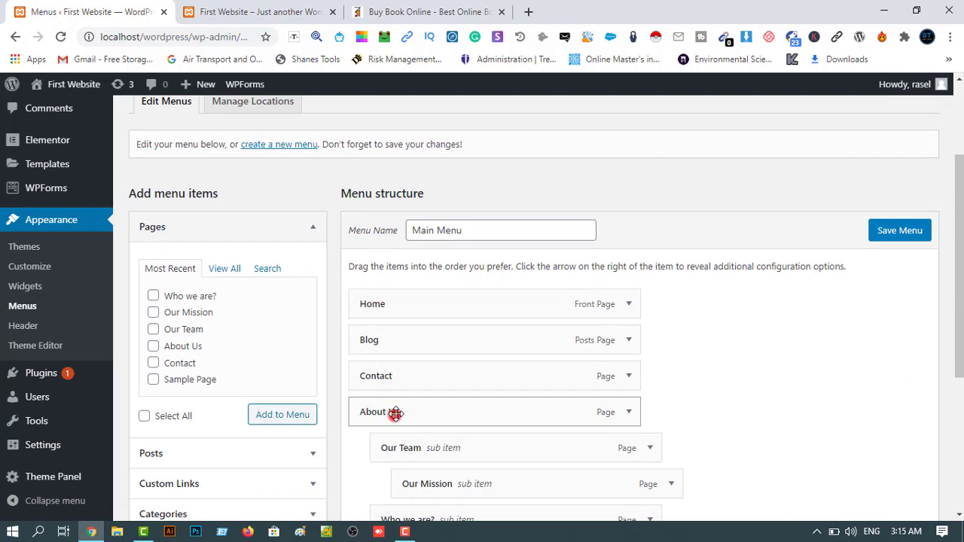
drag(395, 414, 394, 338)
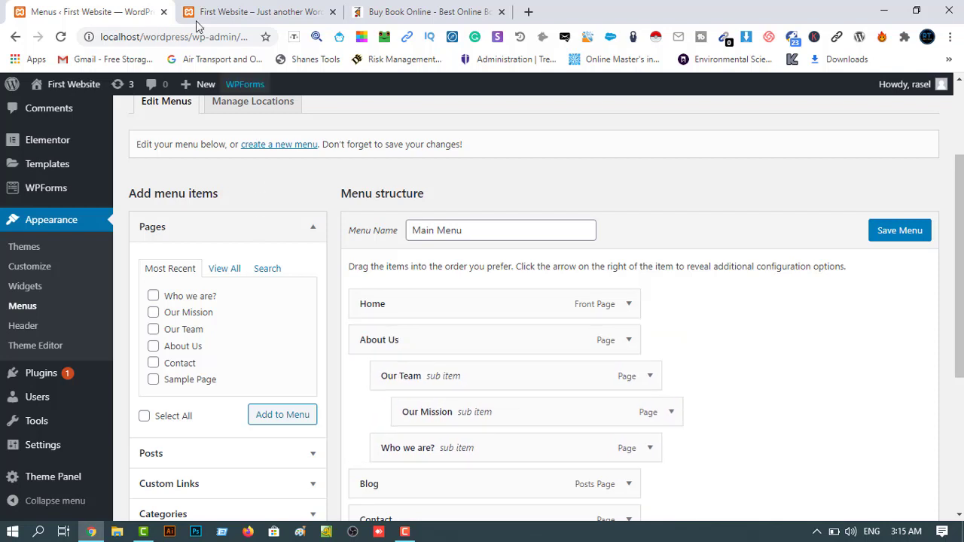
click(889, 230)
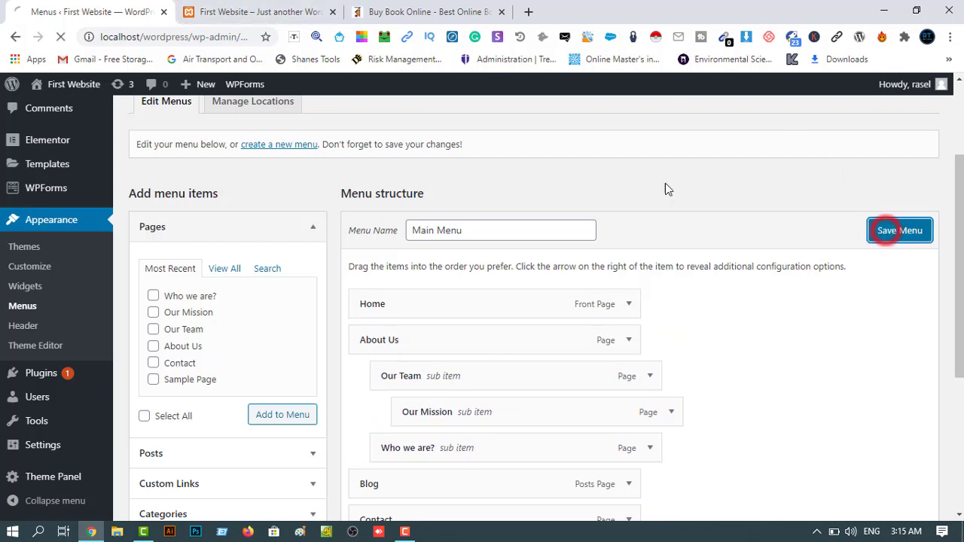
Step: Reload the front page and check the new position of About Us and its nested drop-down items
click(241, 10)
mouse_move(866, 143)
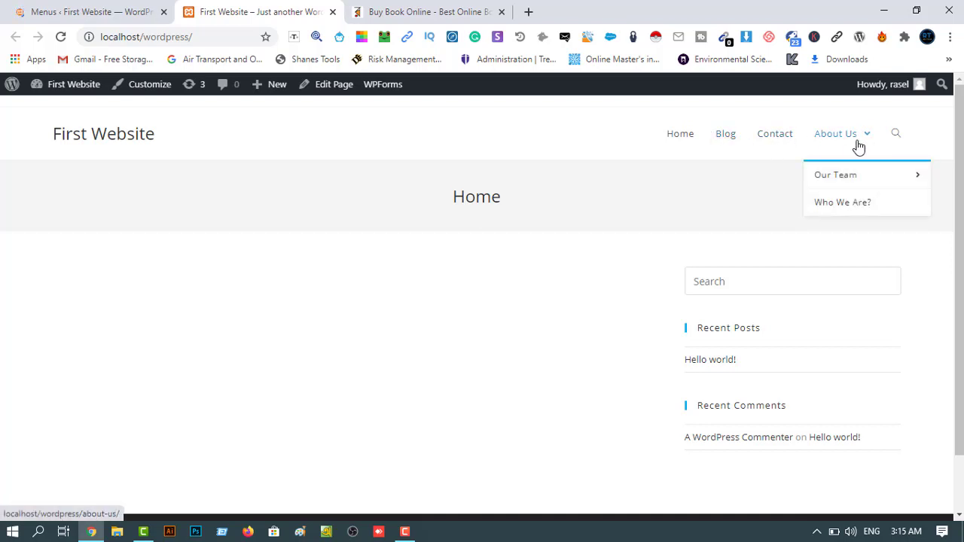
click(61, 37)
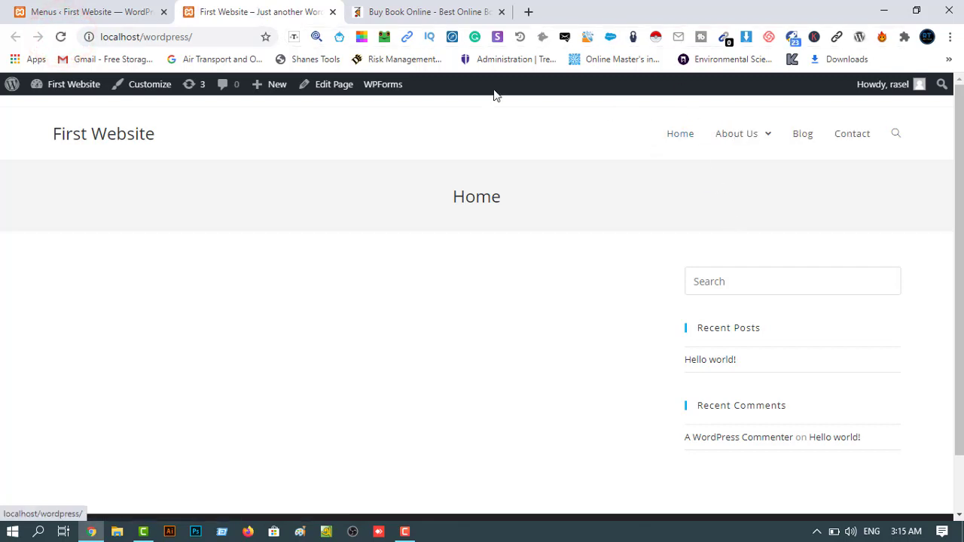
mouse_move(751, 142)
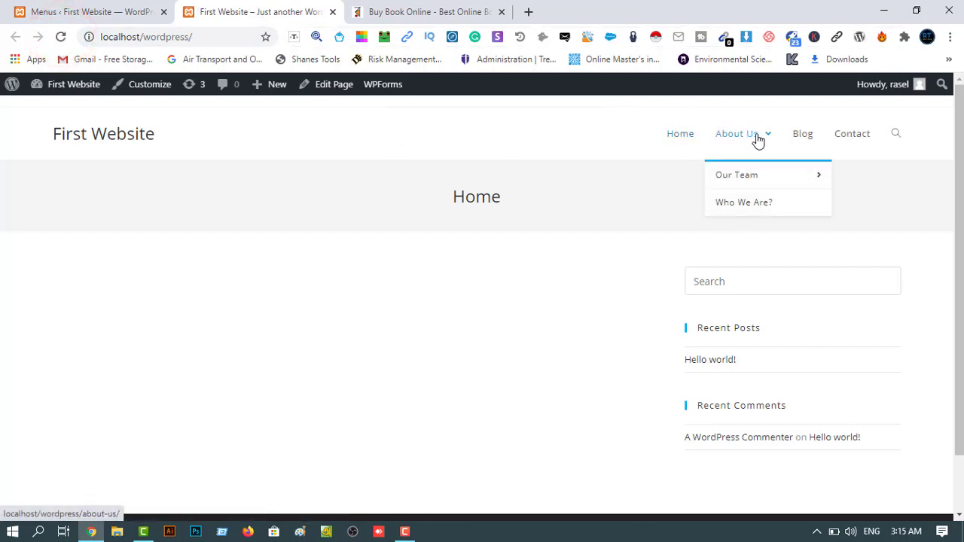
mouse_move(733, 184)
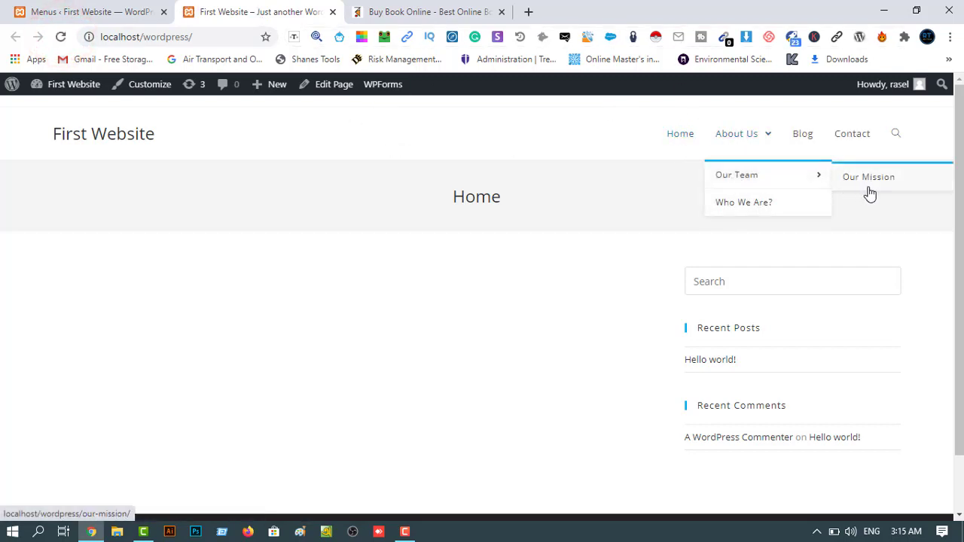